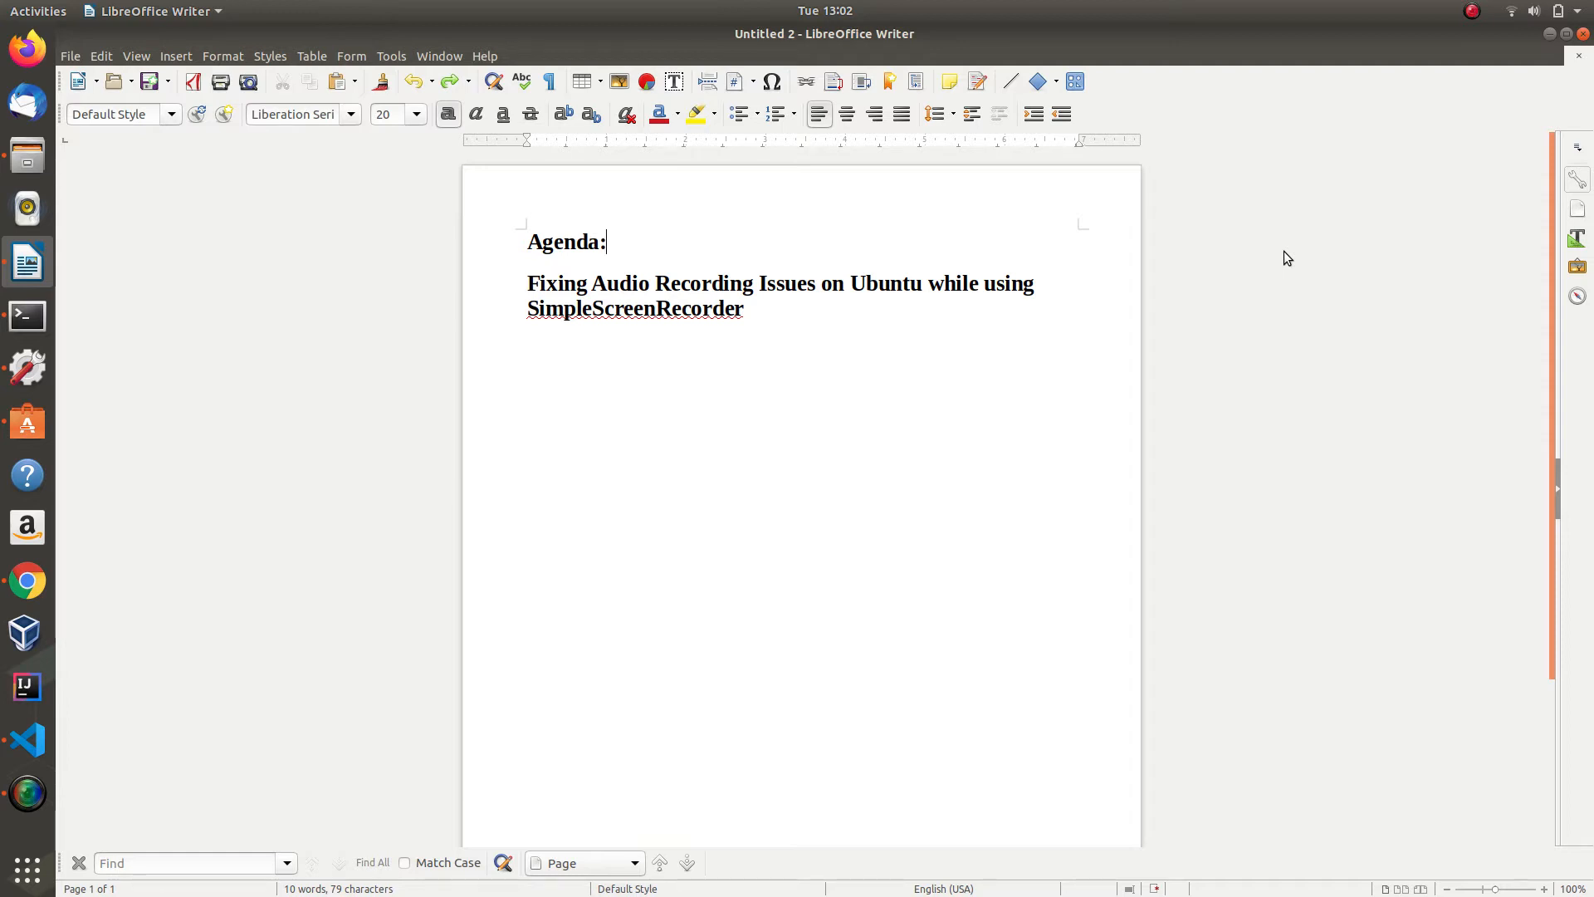
- Check the Ubuntu version and hardware details in the system settings, and close the settings window
{"action": "left_click", "coordinate": [1577, 12]}
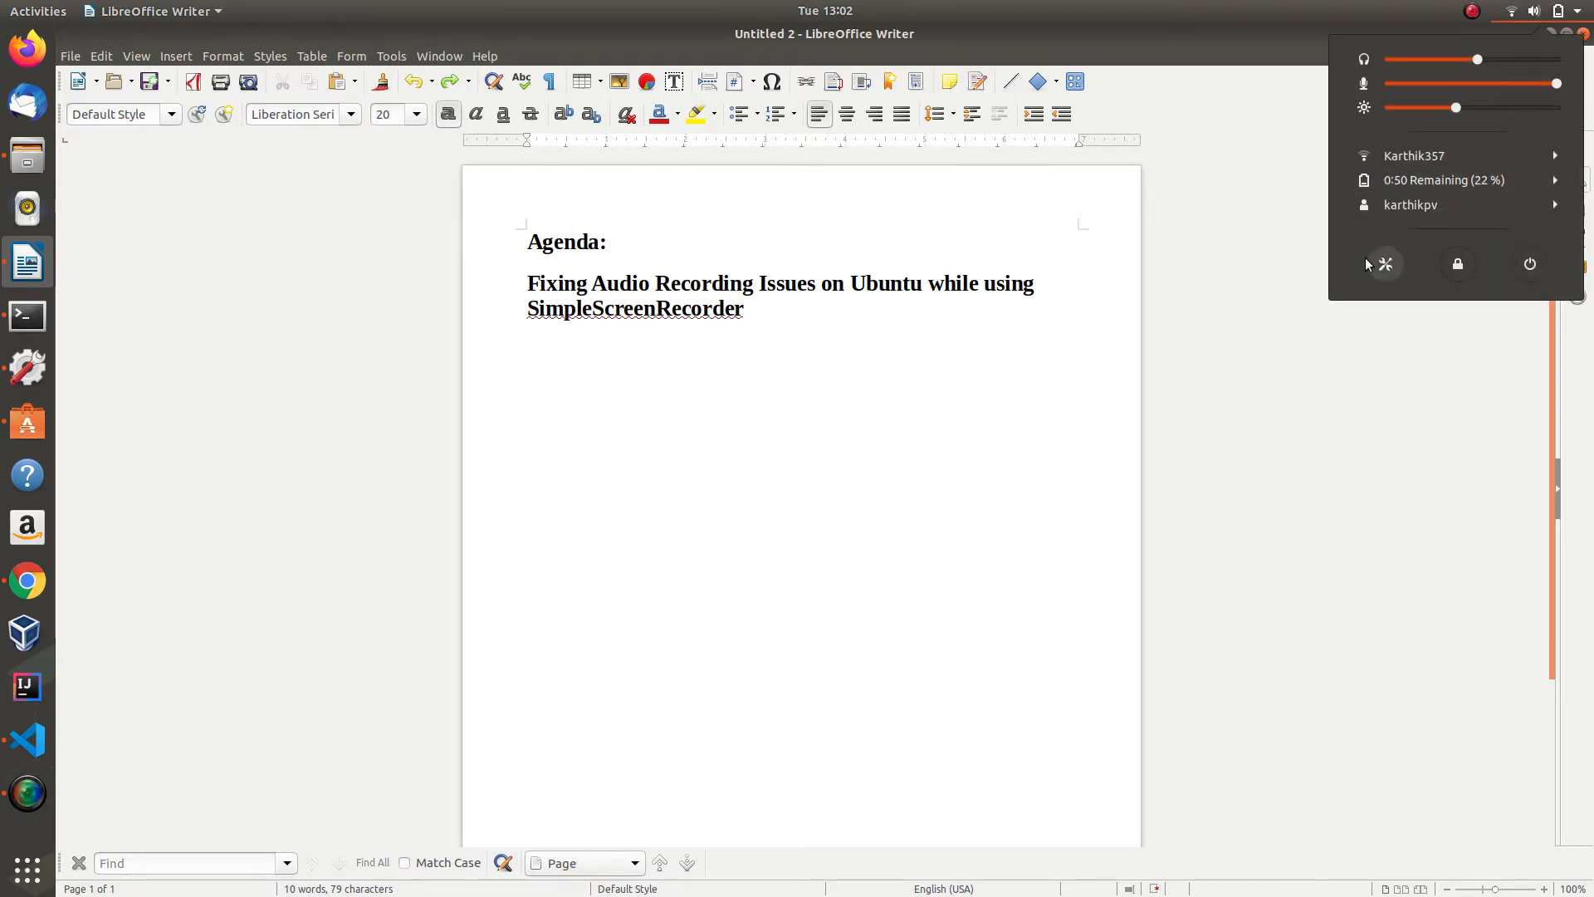
{"action": "left_click", "coordinate": [1387, 264]}
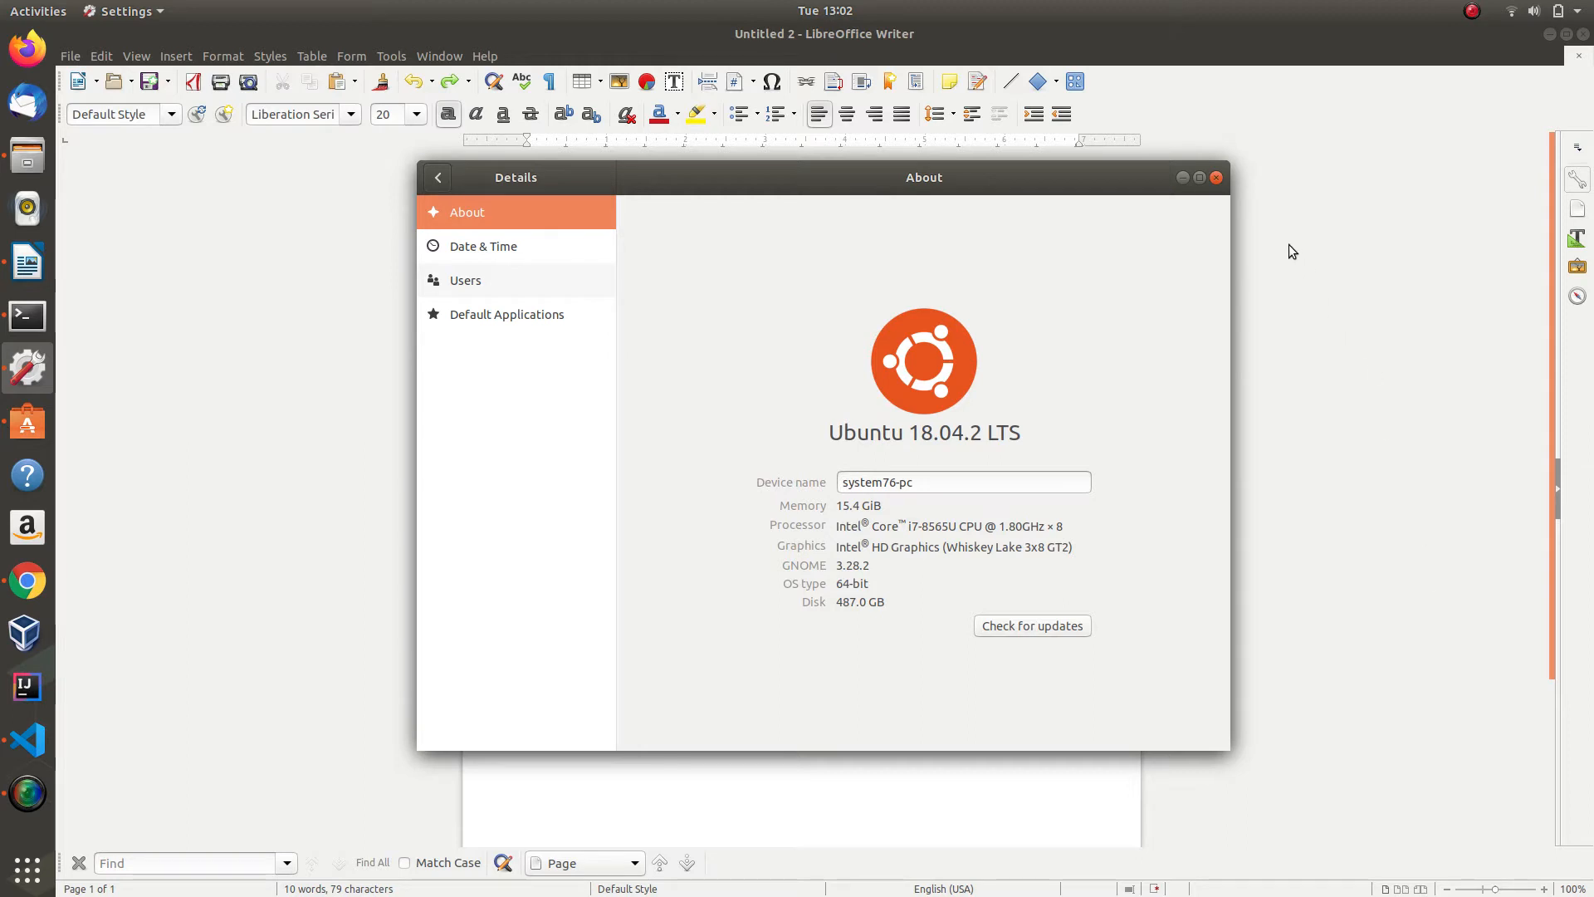
{"action": "left_click", "coordinate": [1216, 177]}
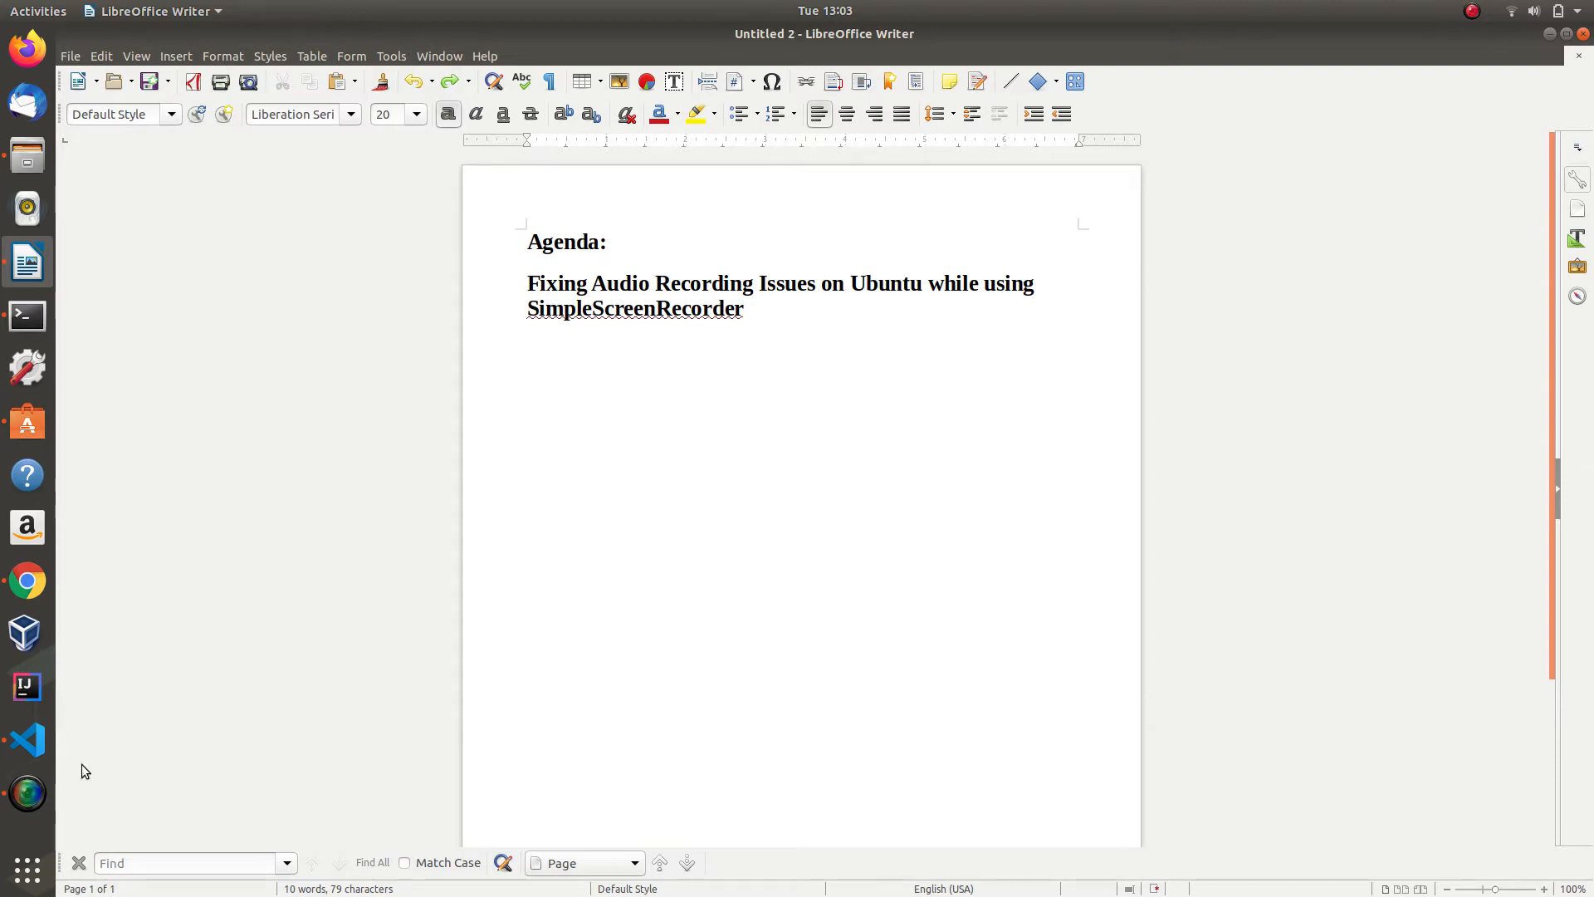
- Open PulseAudio Volume Control and inspect the input devices with their advanced options, the output devices and the SimpleScreenRecorder recording stream
{"action": "left_click", "coordinate": [27, 870]}
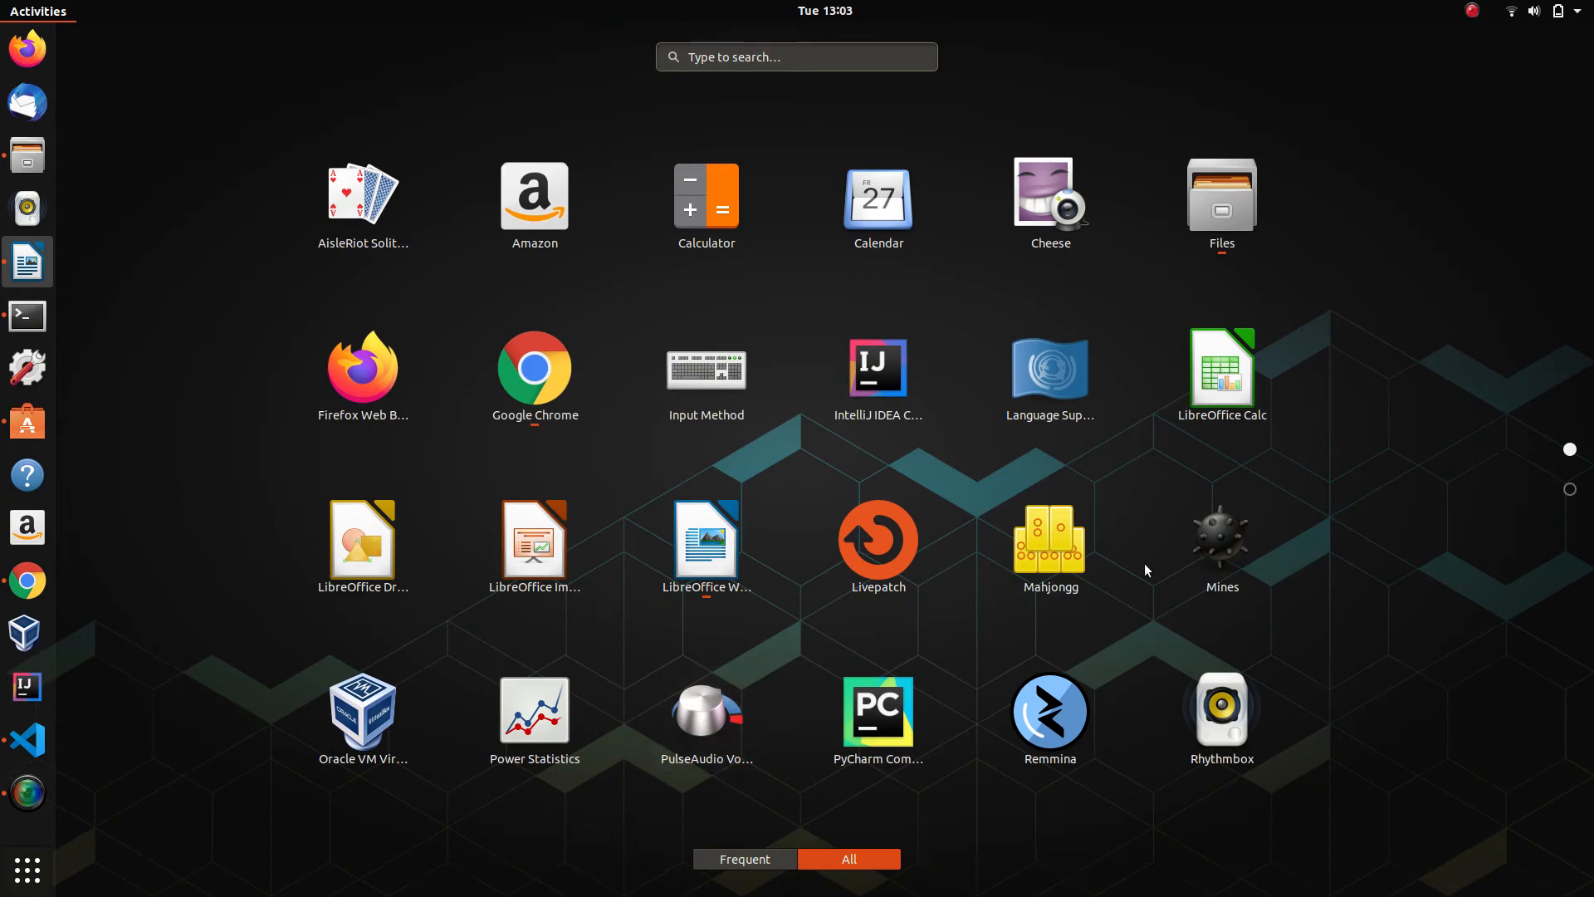
{"action": "left_click", "coordinate": [705, 714]}
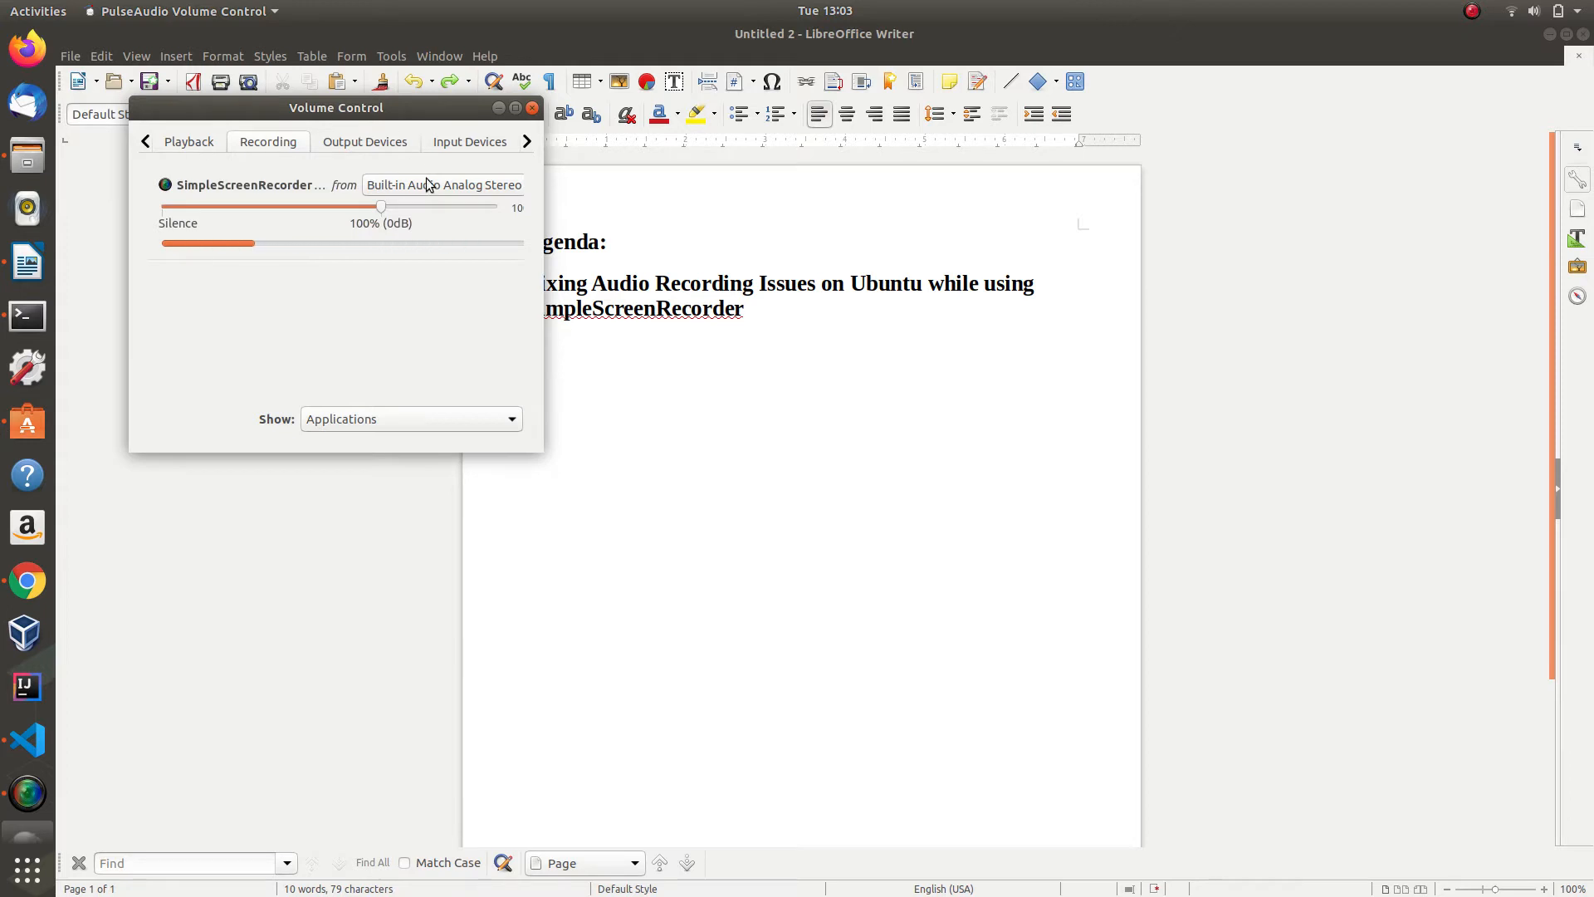
{"action": "left_click", "coordinate": [489, 147]}
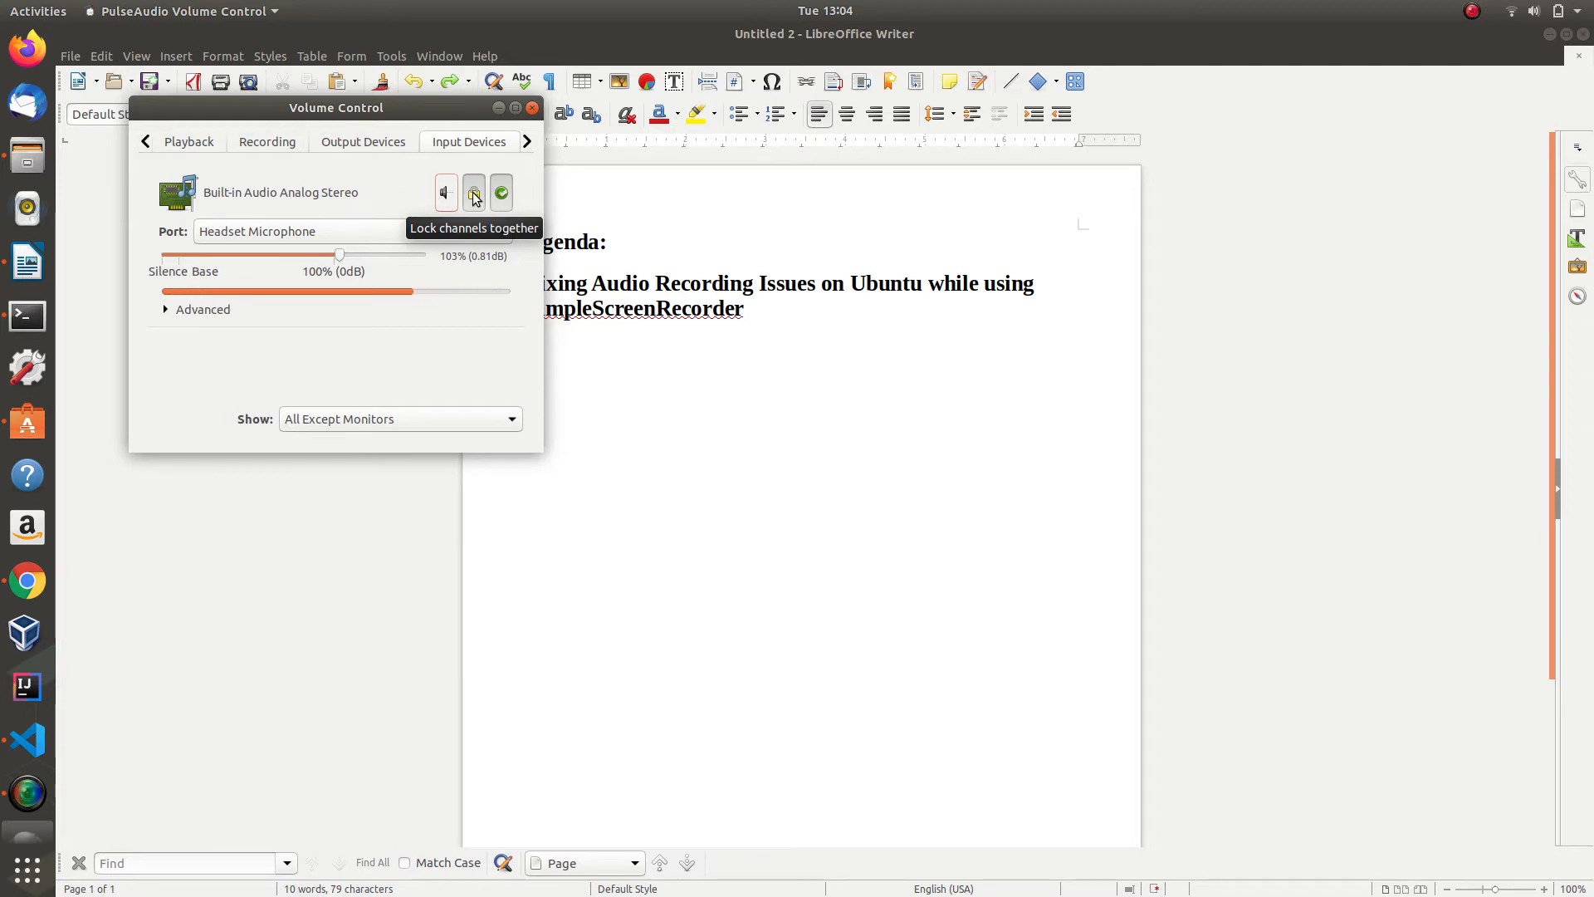
{"action": "left_click", "coordinate": [166, 310]}
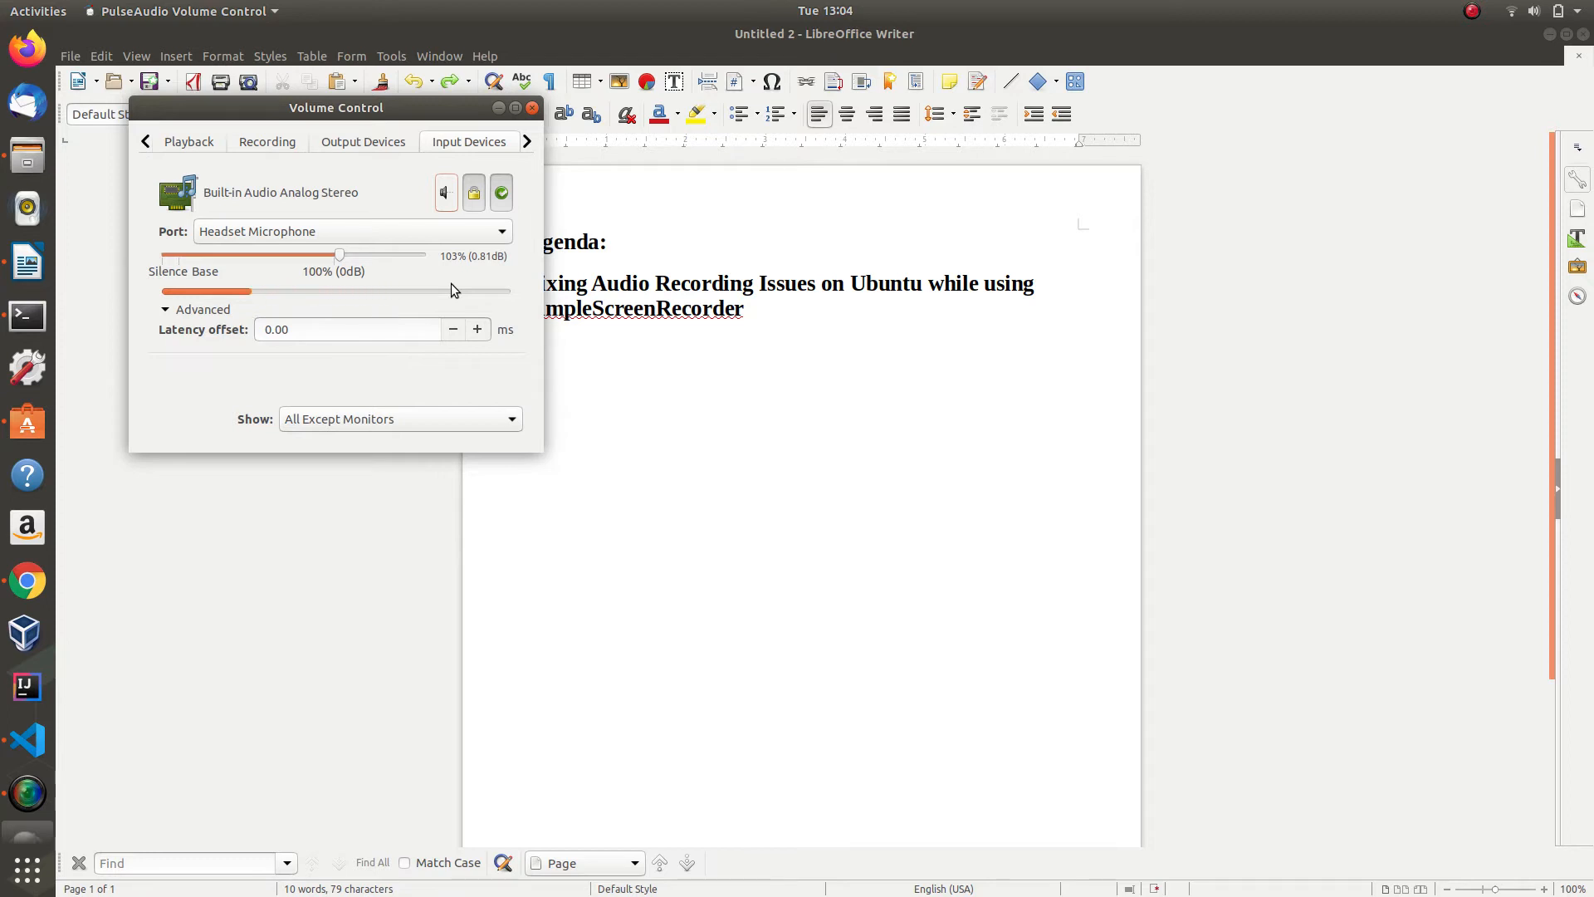
{"action": "left_click", "coordinate": [372, 141]}
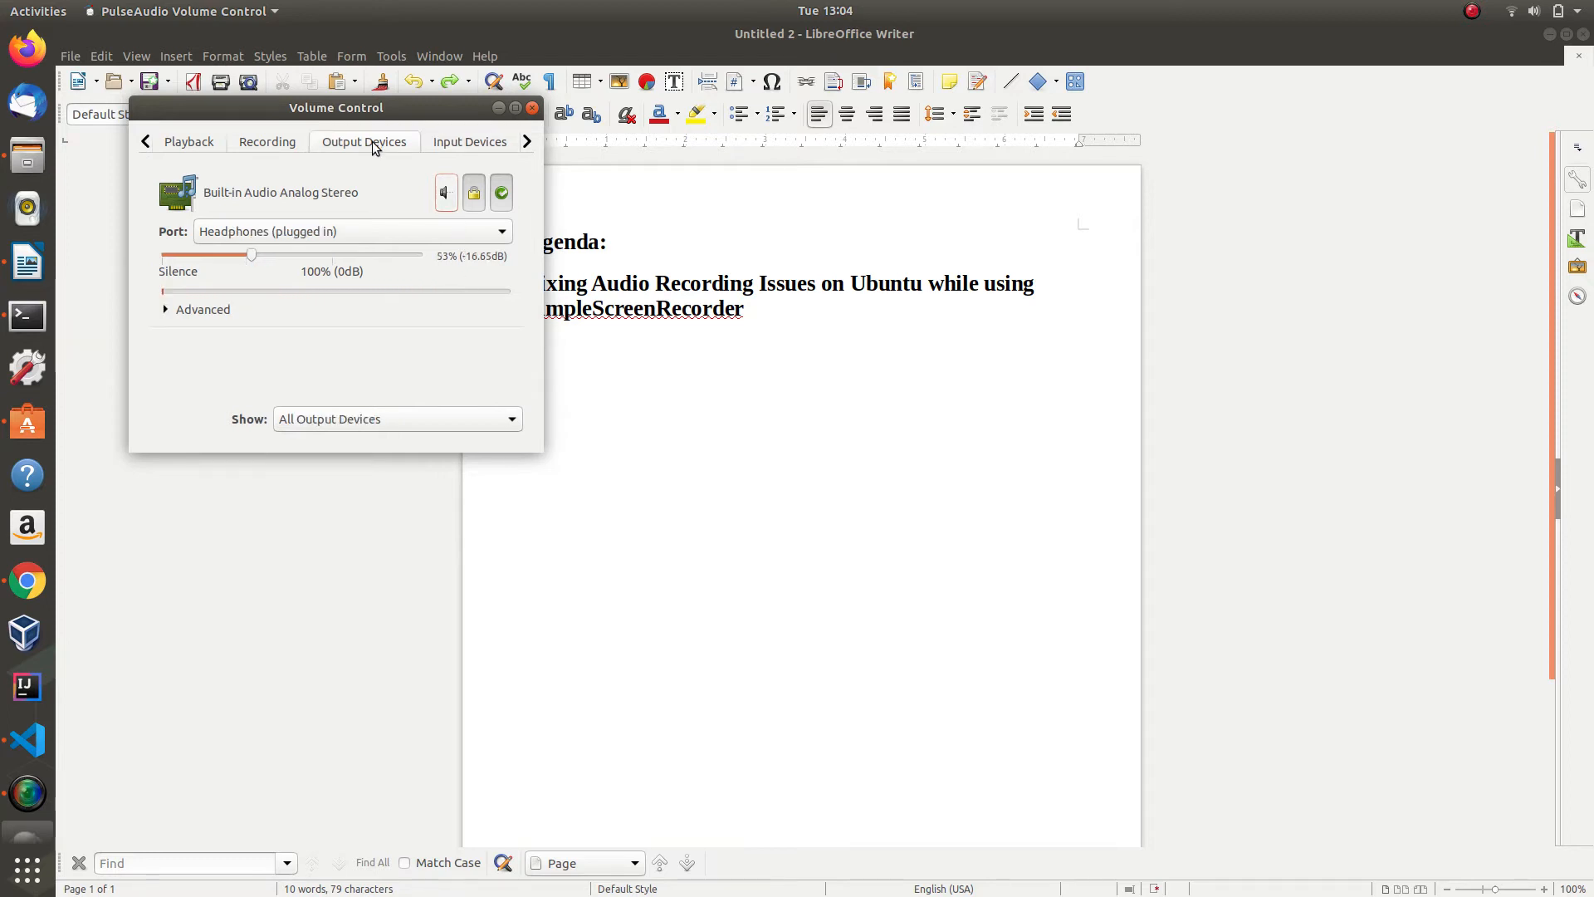
{"action": "left_click", "coordinate": [267, 142]}
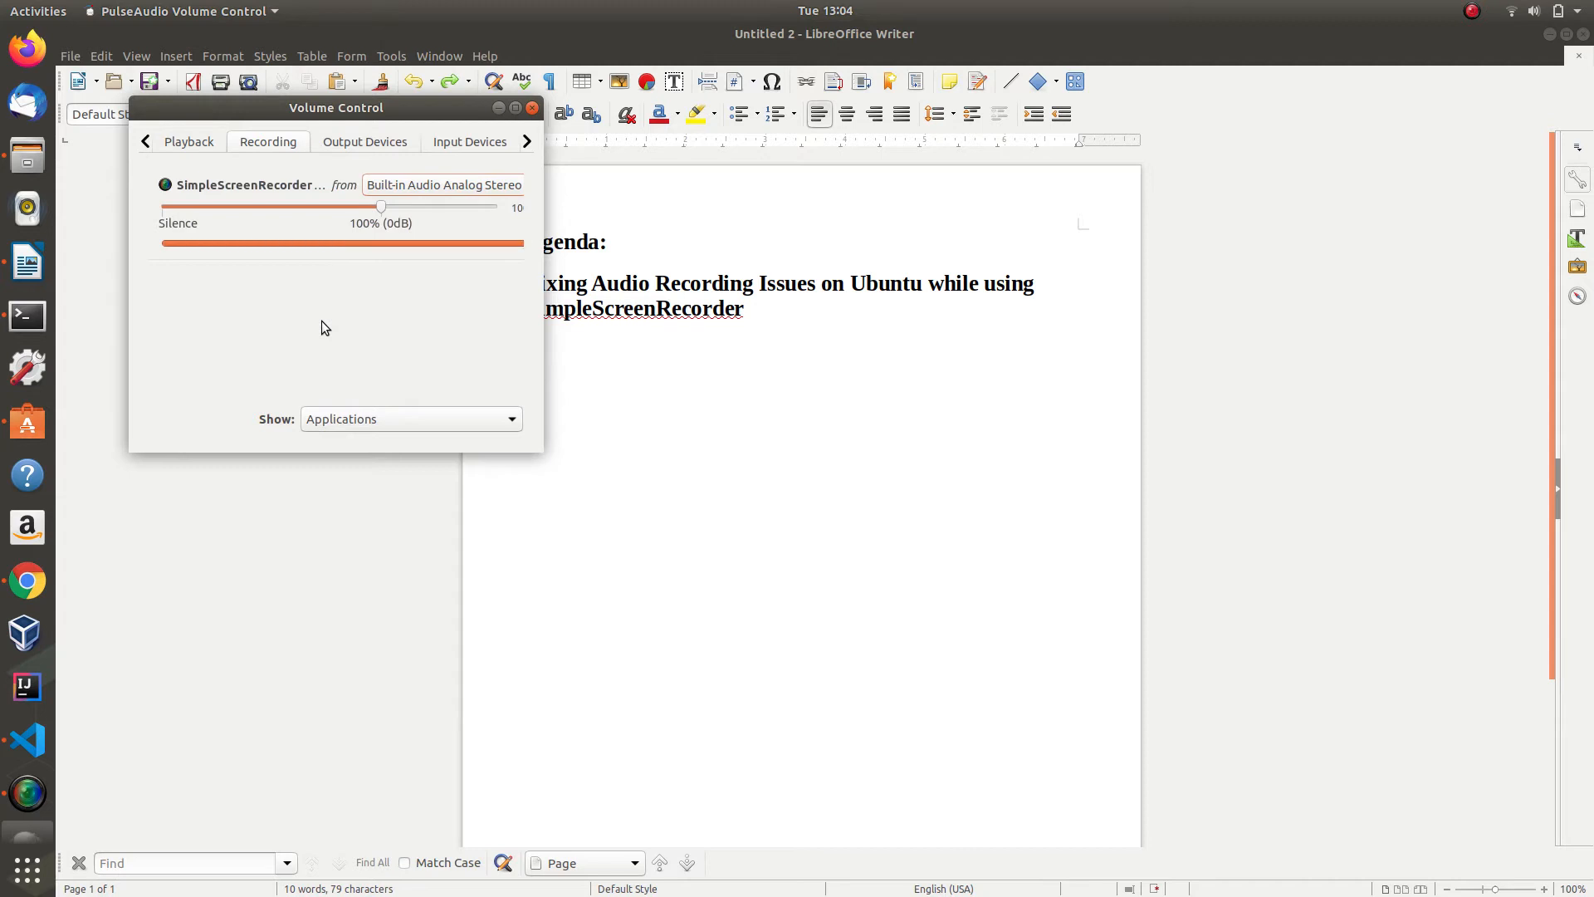
- Minimize the volume control and switch to Ubuntu Software to view the search results for "PulseAudio Volume"
{"action": "left_click", "coordinate": [498, 107]}
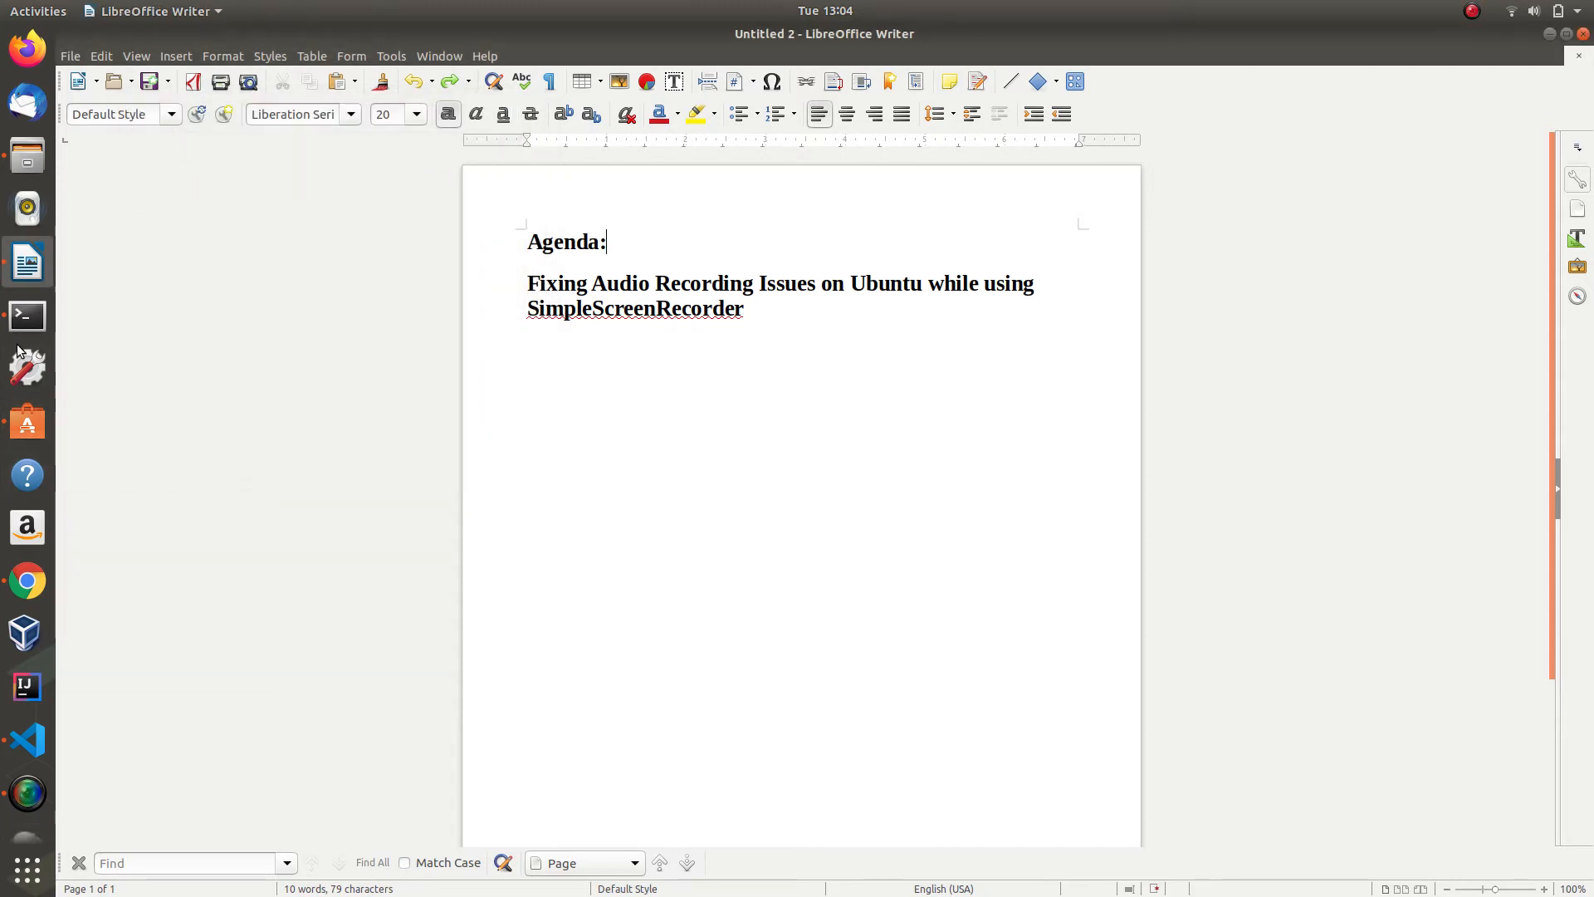
{"action": "left_click", "coordinate": [28, 426]}
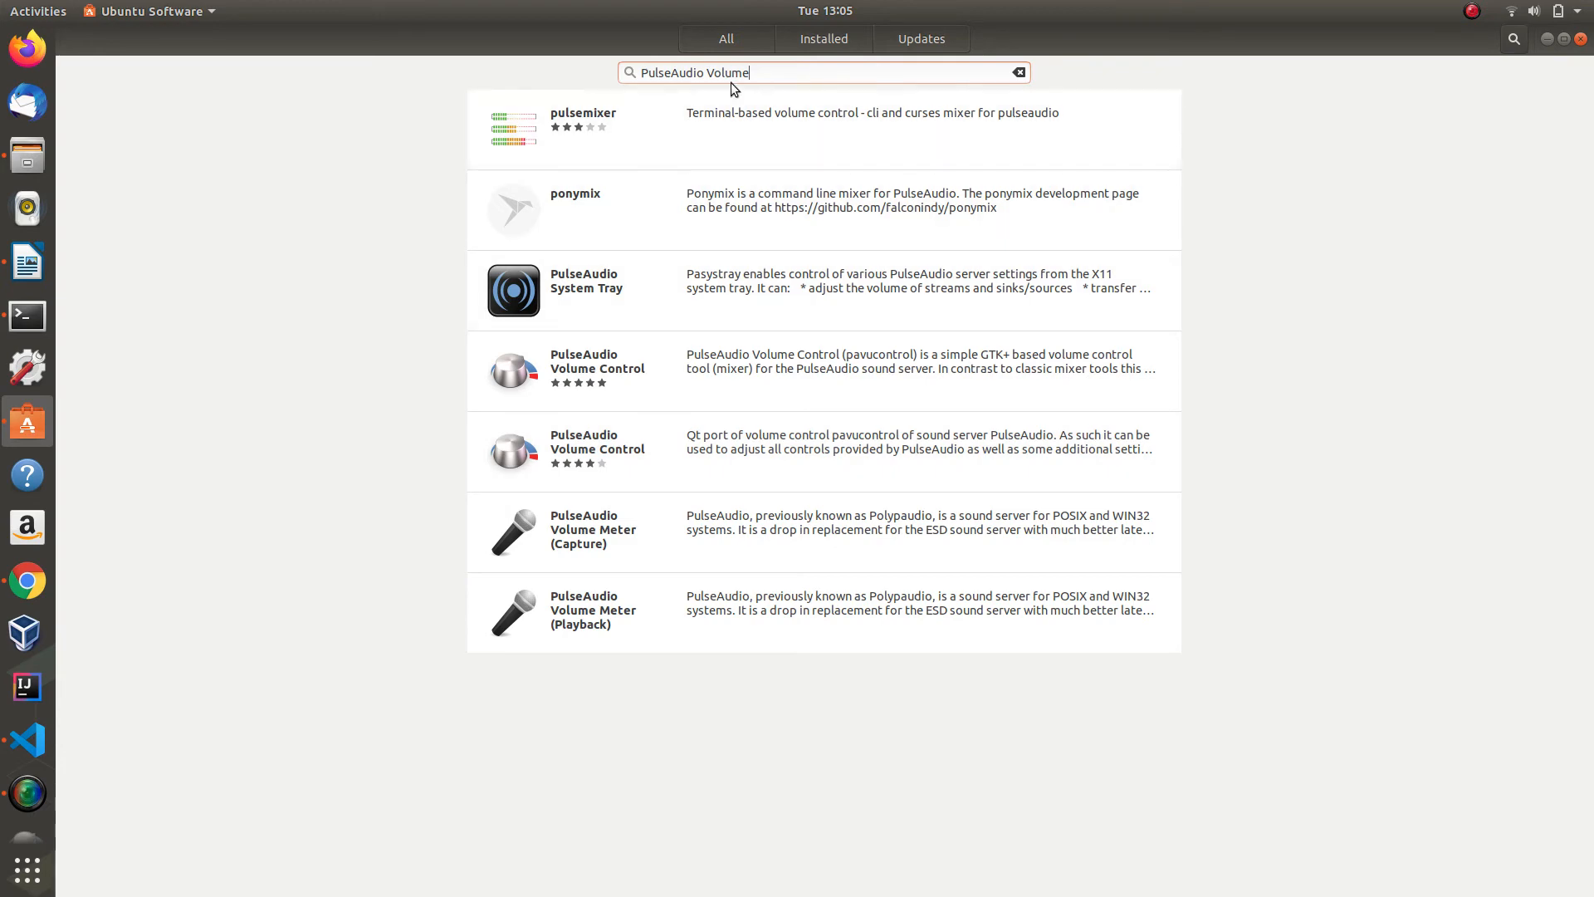
- Launch SimpleScreenRecorder and accept the input settings for entire-screen video and PulseAudio audio from Built-in Audio Analog Stereo
{"action": "left_click", "coordinate": [33, 870]}
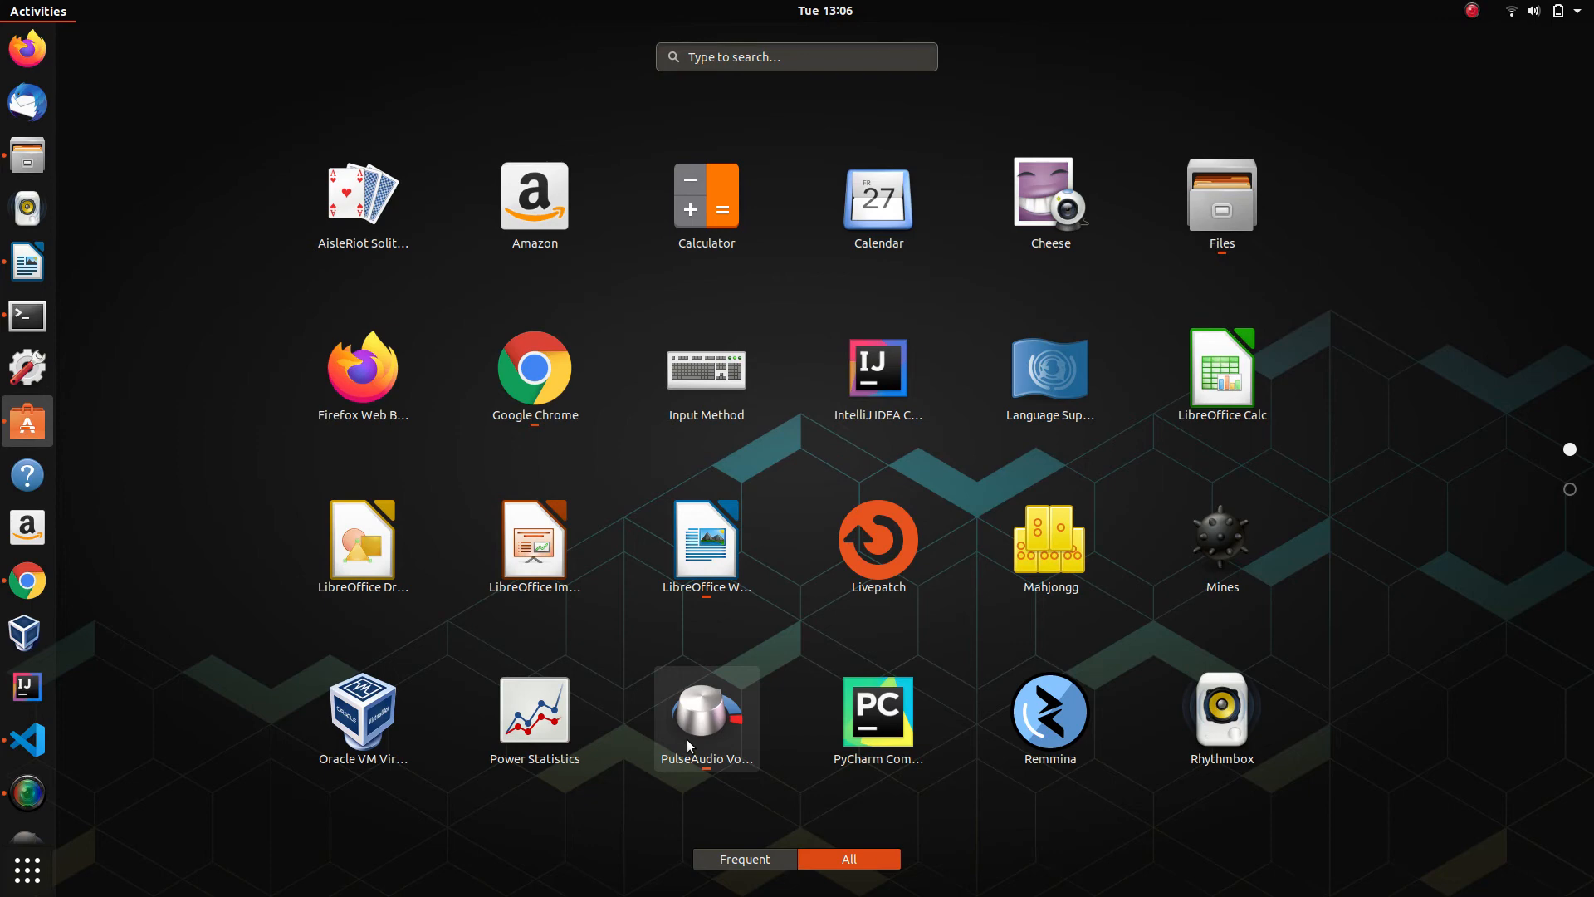
{"action": "left_click", "coordinate": [1569, 490]}
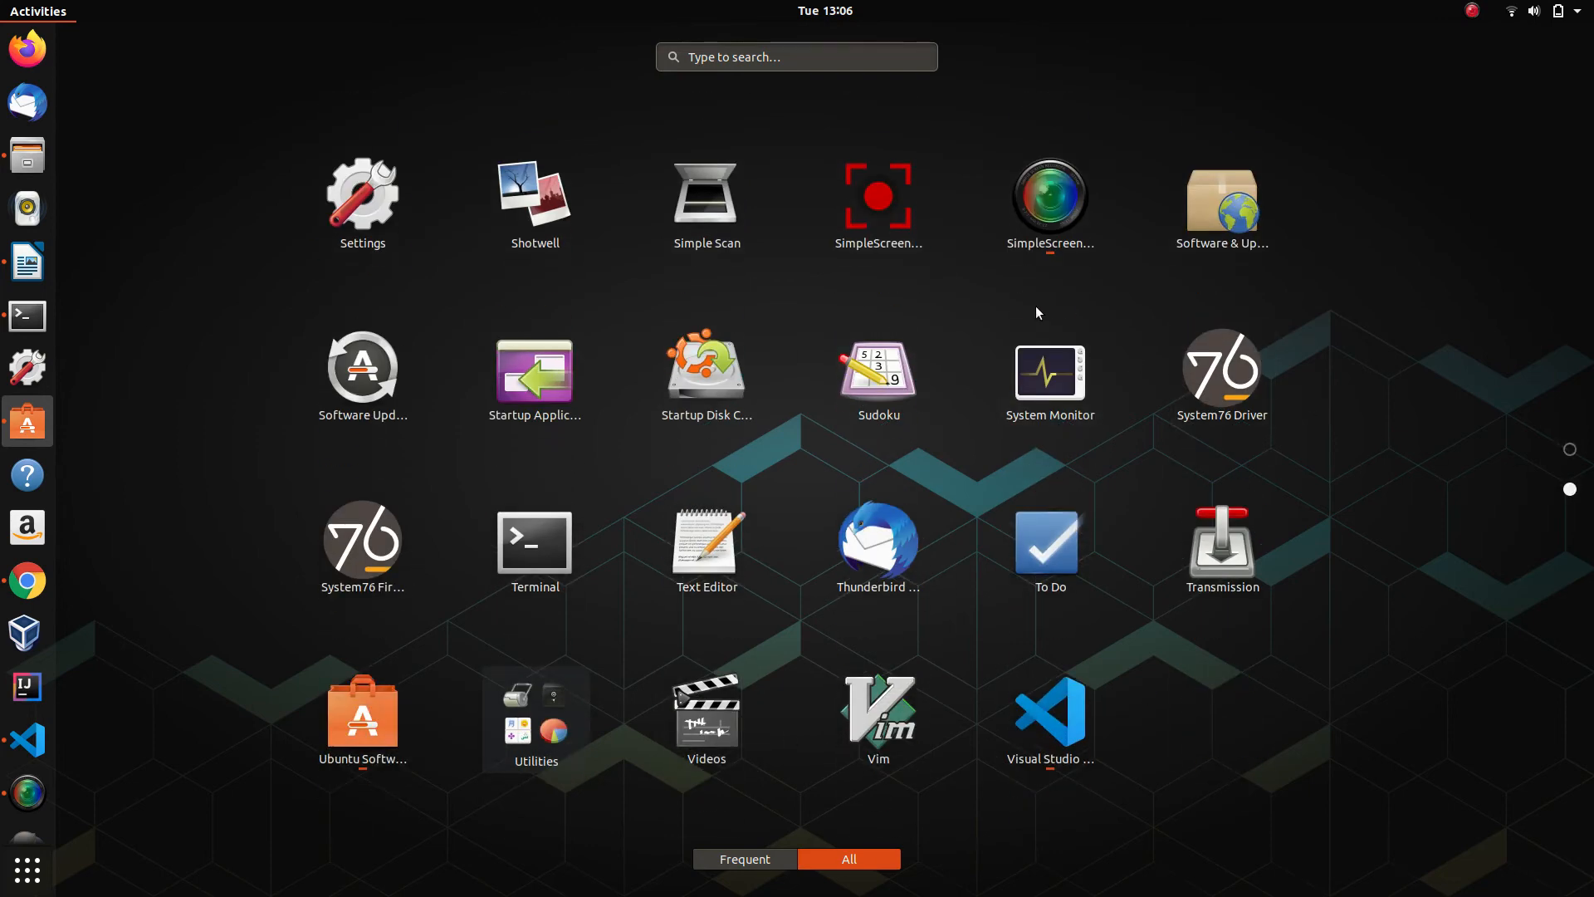
{"action": "left_click", "coordinate": [880, 203]}
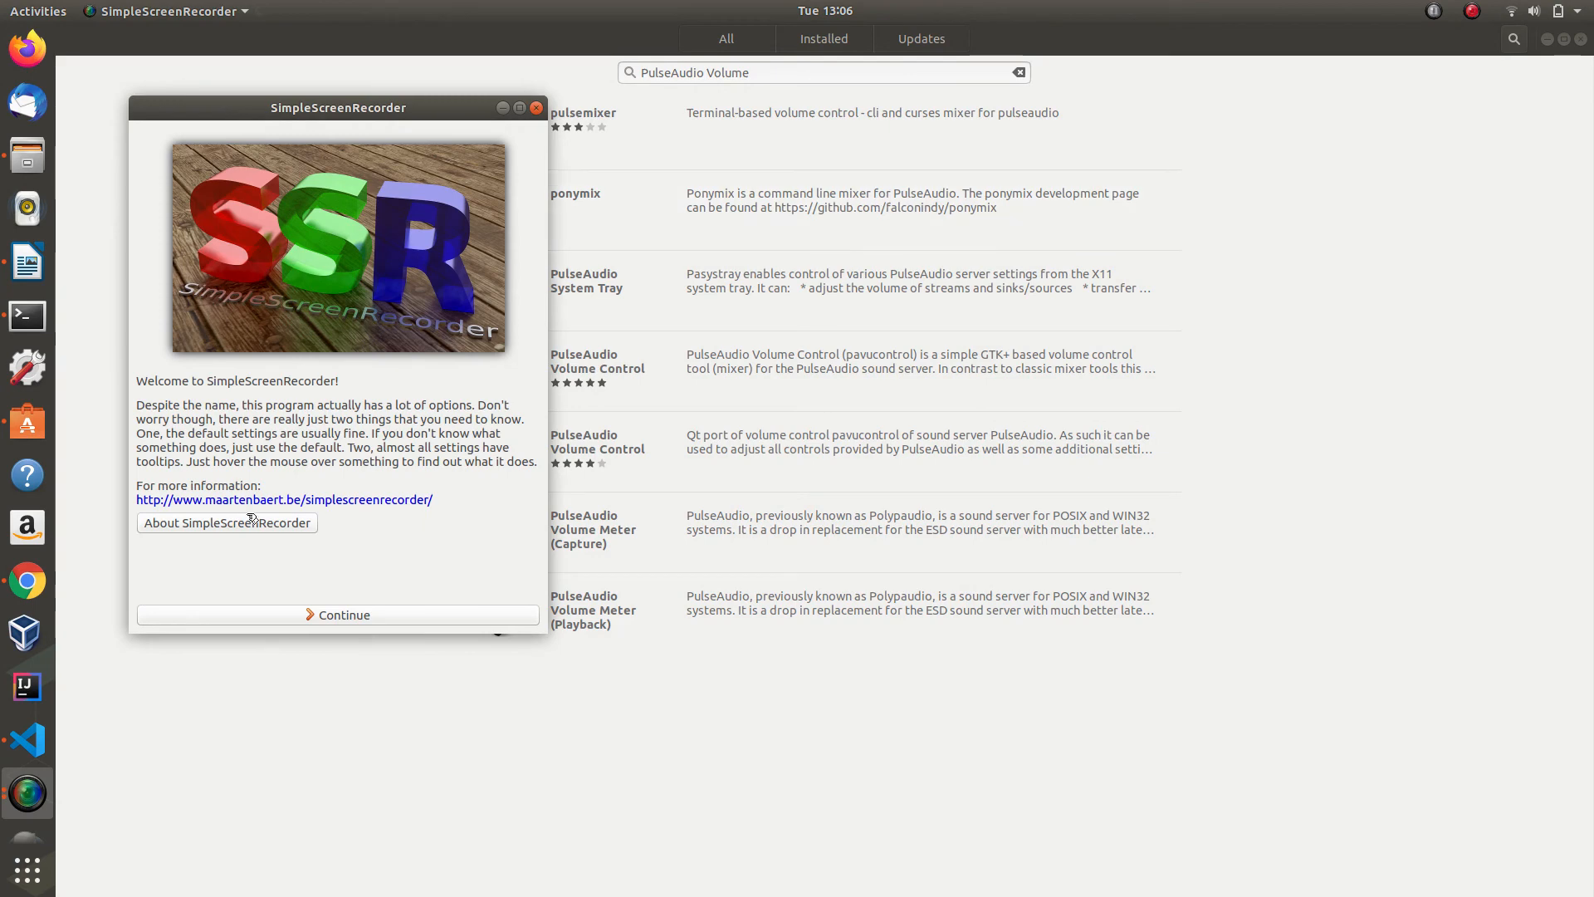
{"action": "left_click", "coordinate": [282, 614]}
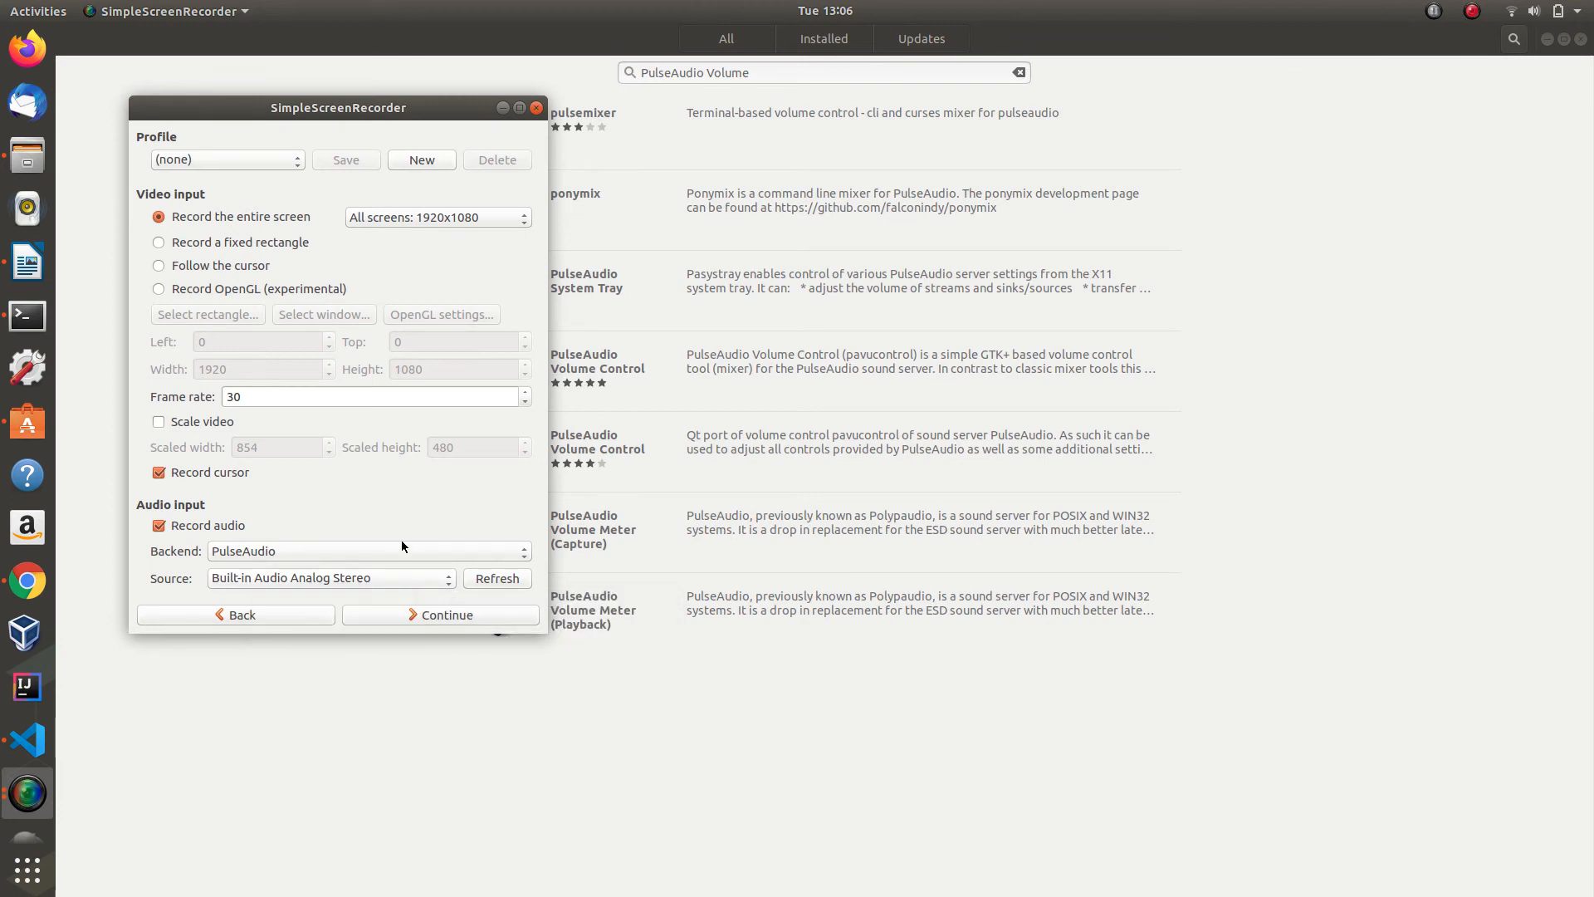
{"action": "left_click", "coordinate": [420, 616]}
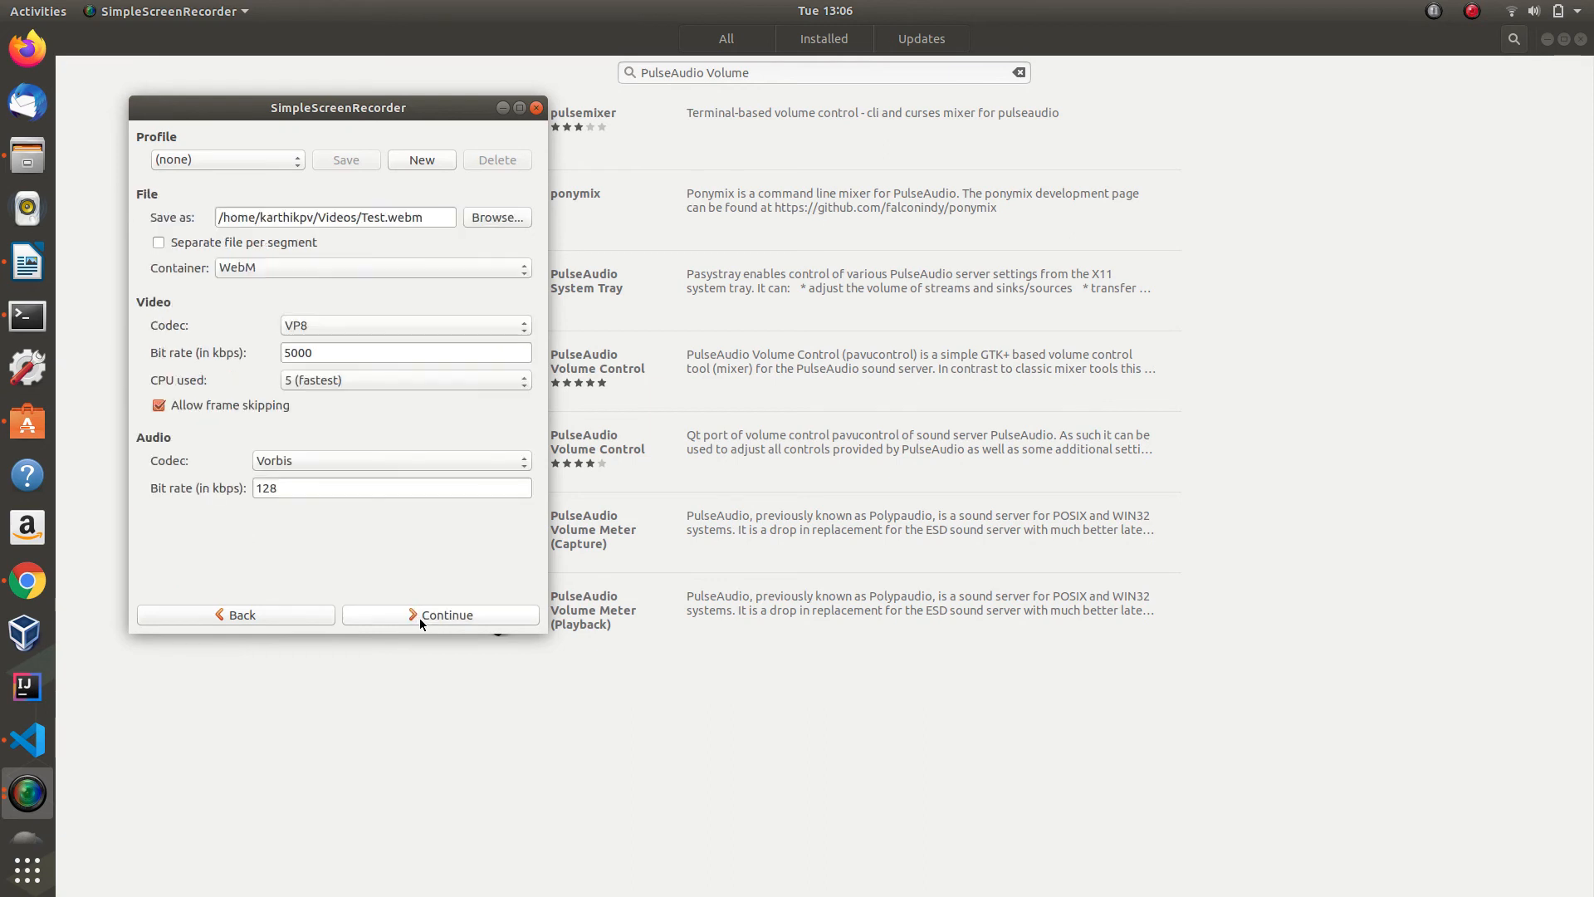
- Review the output format choices, keeping WebM as the container and VP8 as the video codec
{"action": "left_click", "coordinate": [261, 271]}
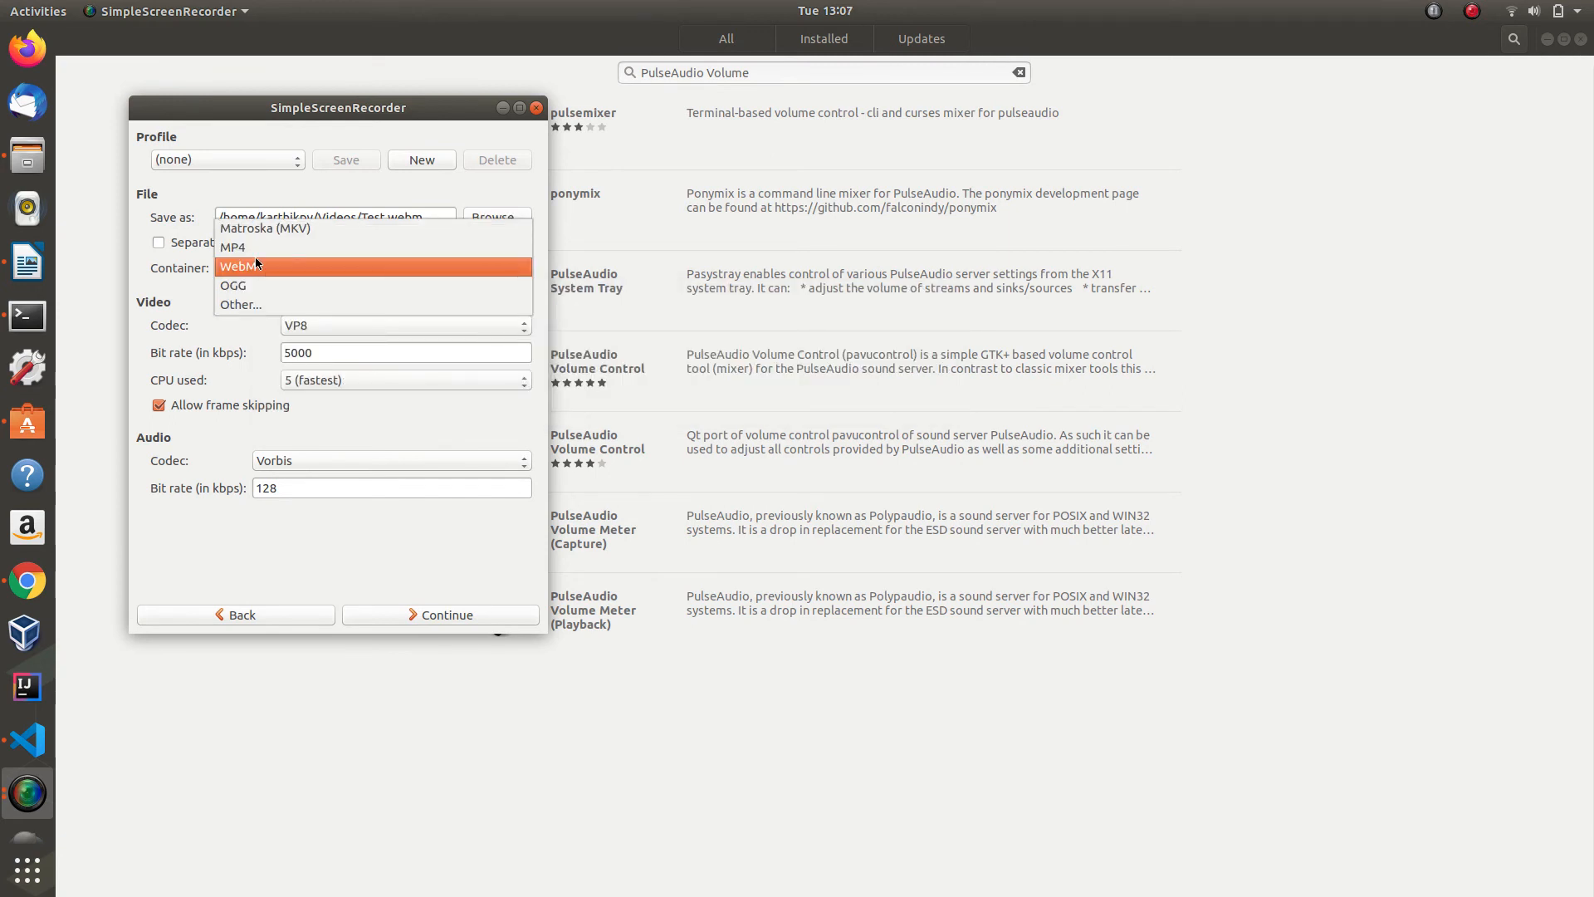
{"action": "key", "text": "Up"}
{"action": "left_click", "coordinate": [256, 267]}
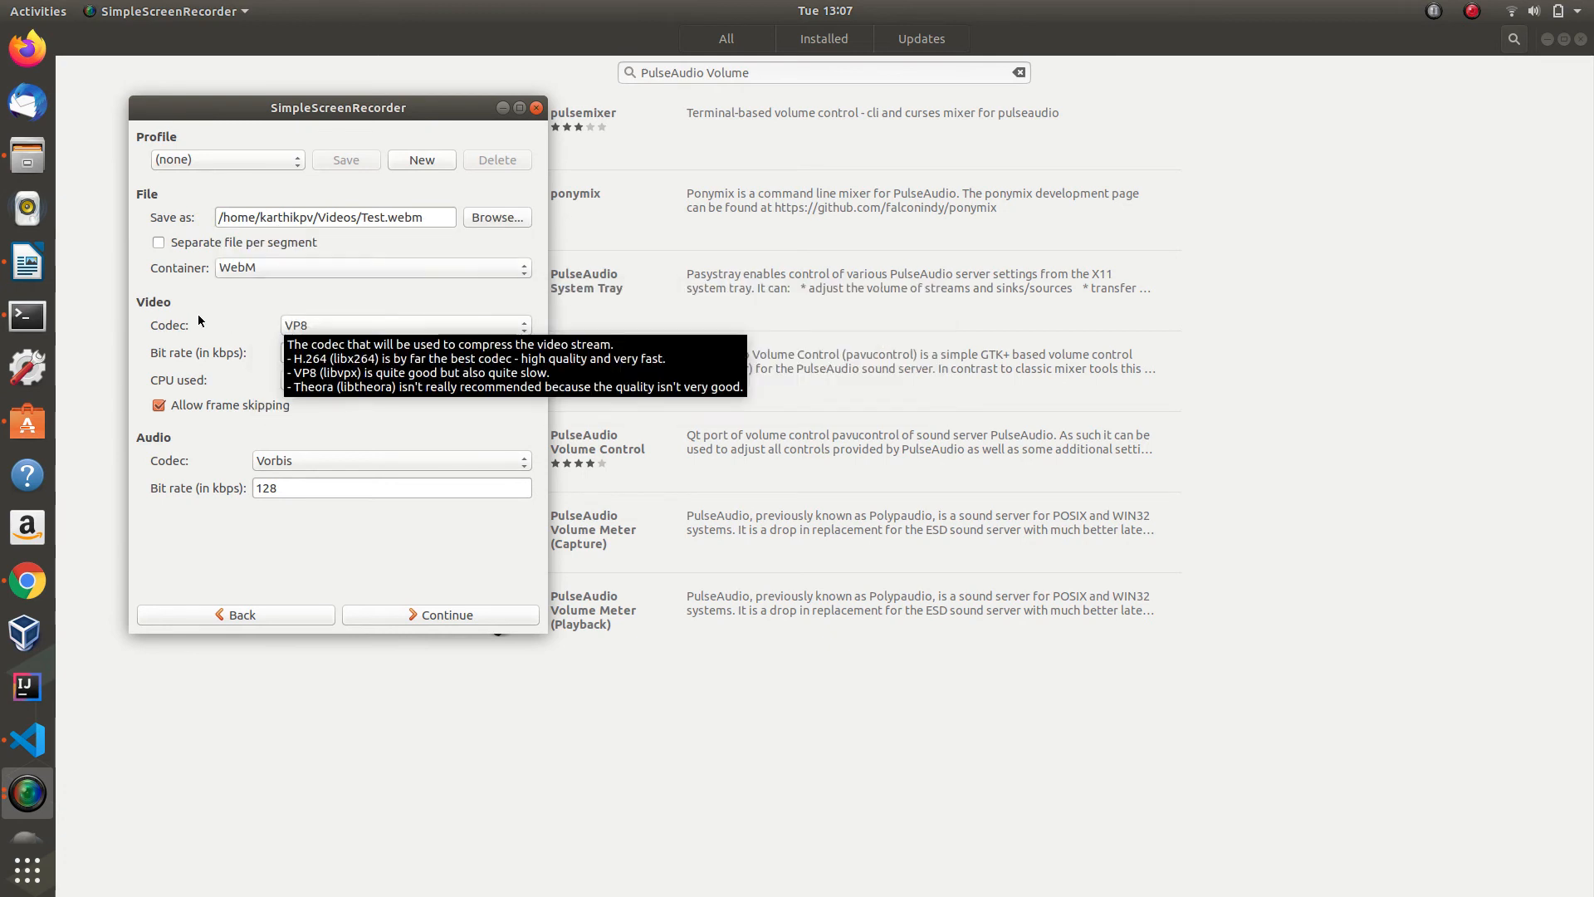
{"action": "left_click", "coordinate": [309, 325]}
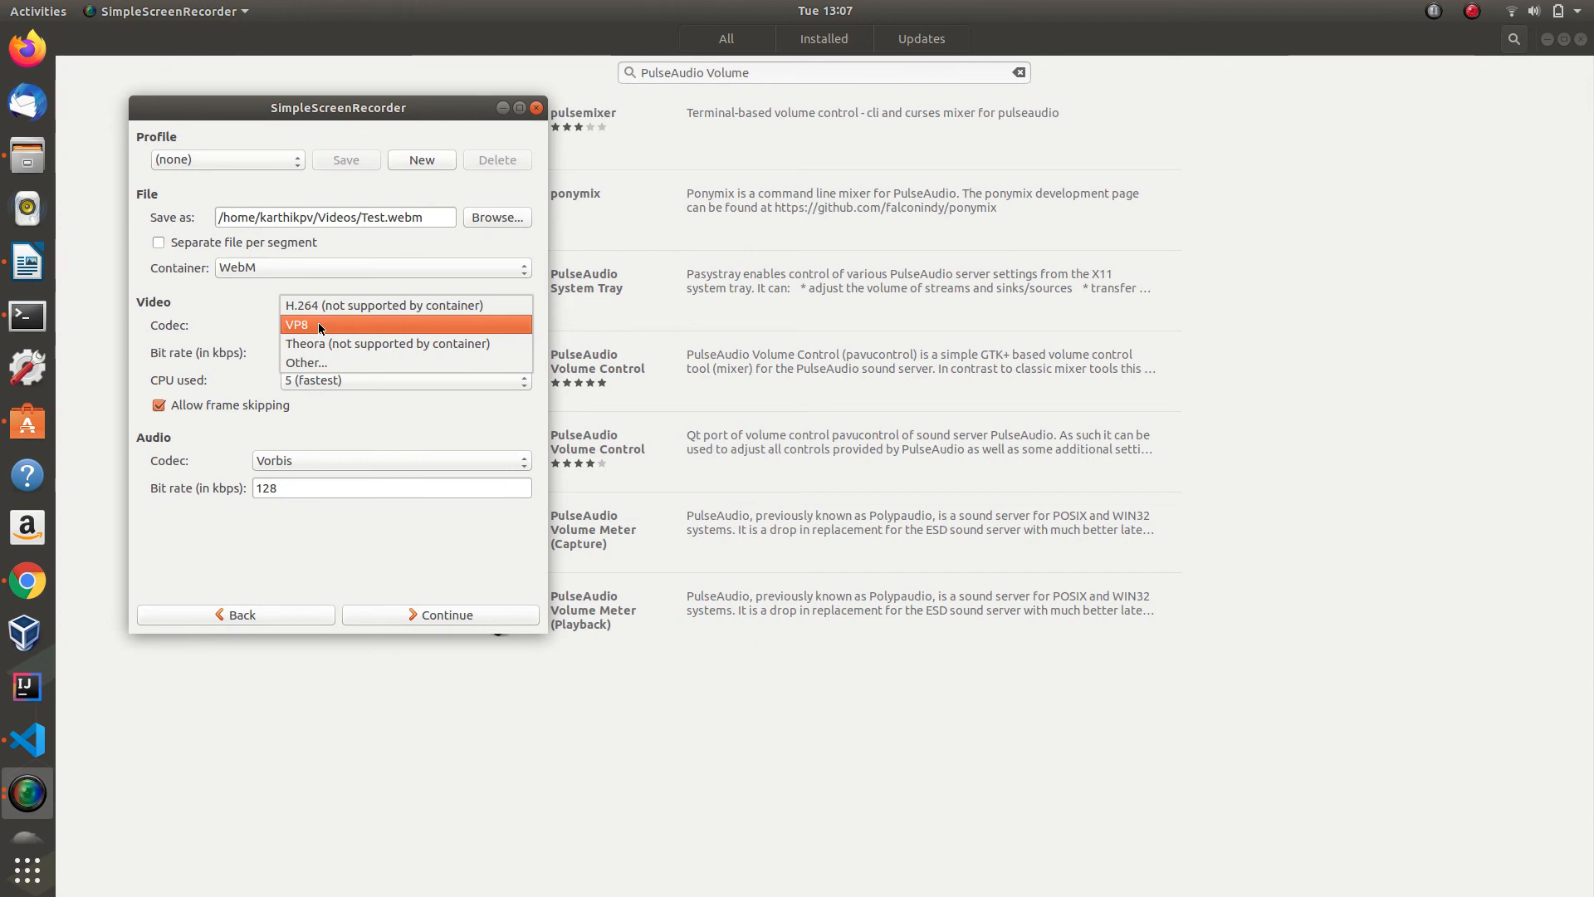
{"action": "left_click", "coordinate": [317, 323]}
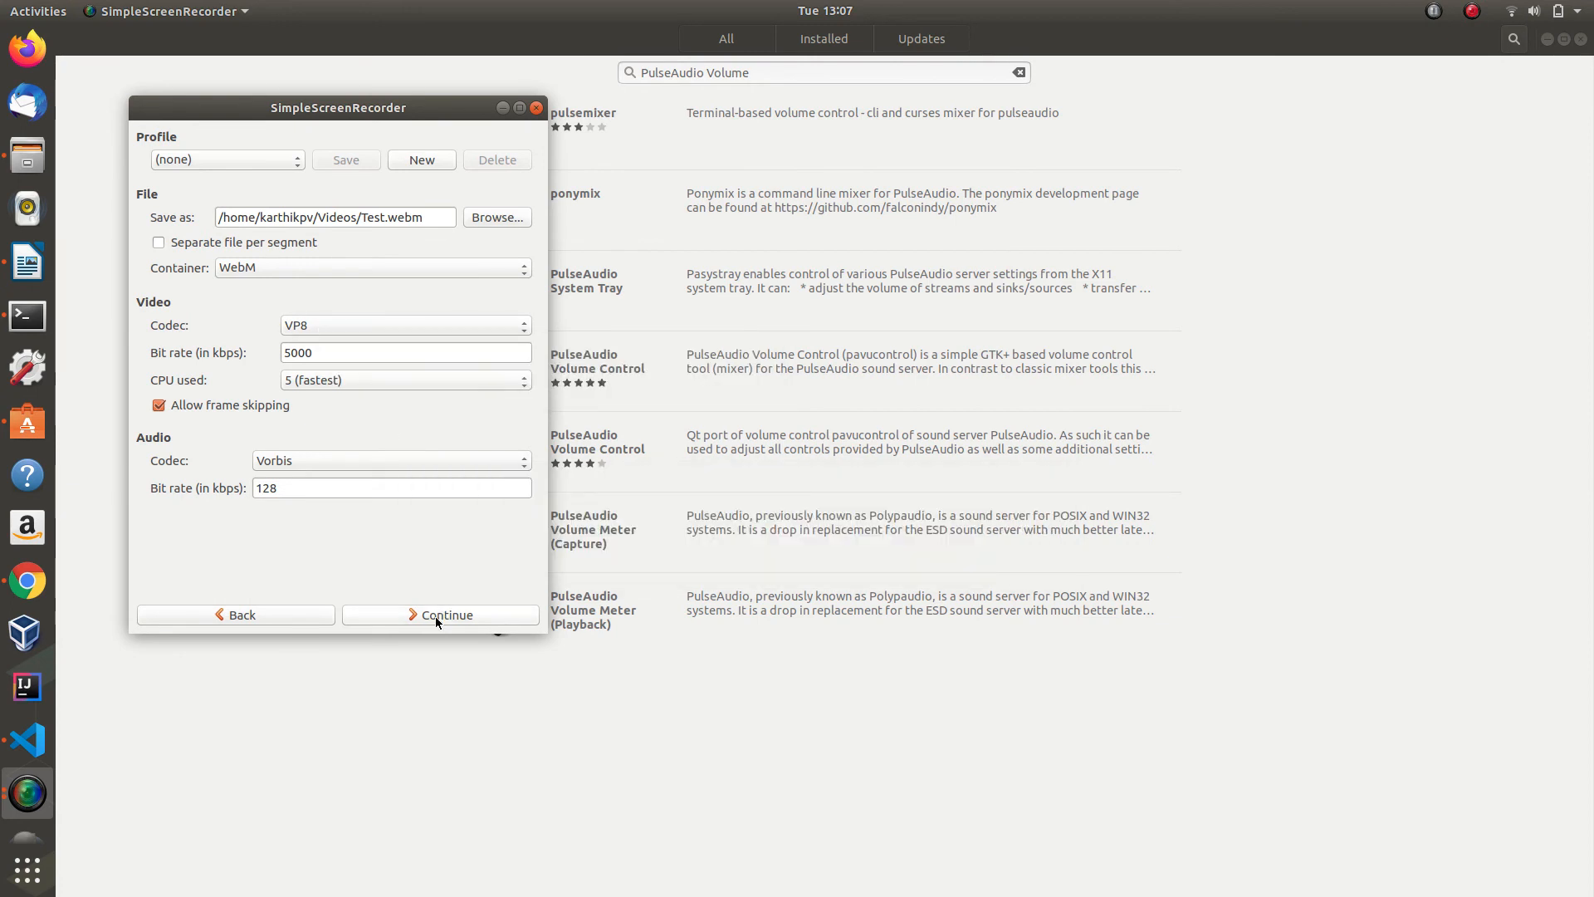
- Decline overwriting Test.webm, change the output file name to Test1.webm and continue to the recording page
{"action": "left_click", "coordinate": [435, 616]}
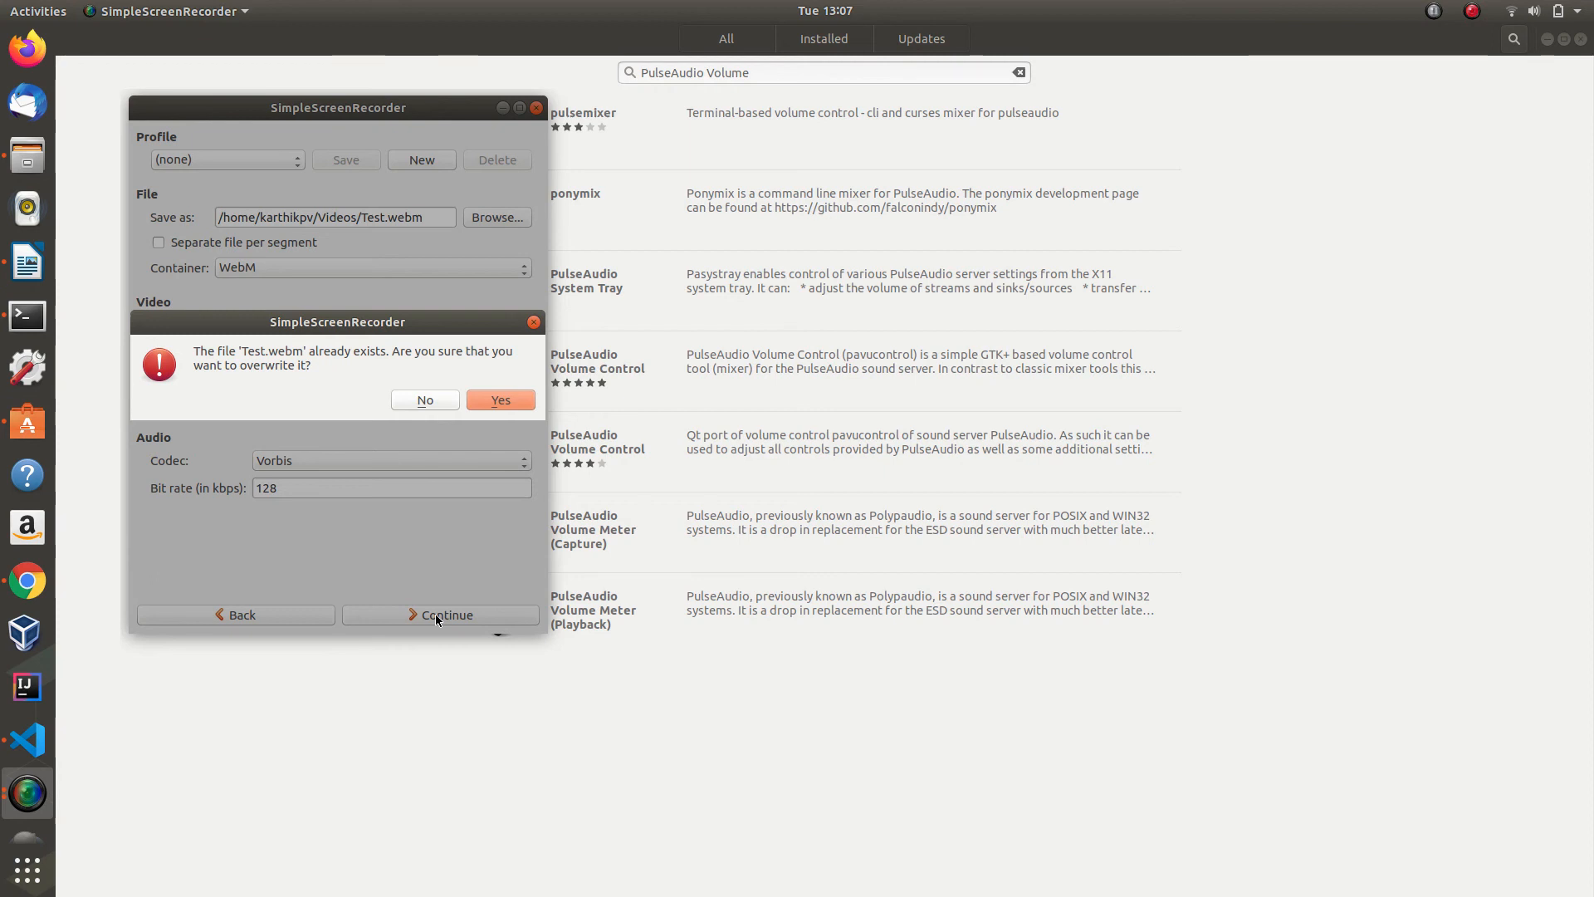
{"action": "left_click", "coordinate": [534, 321]}
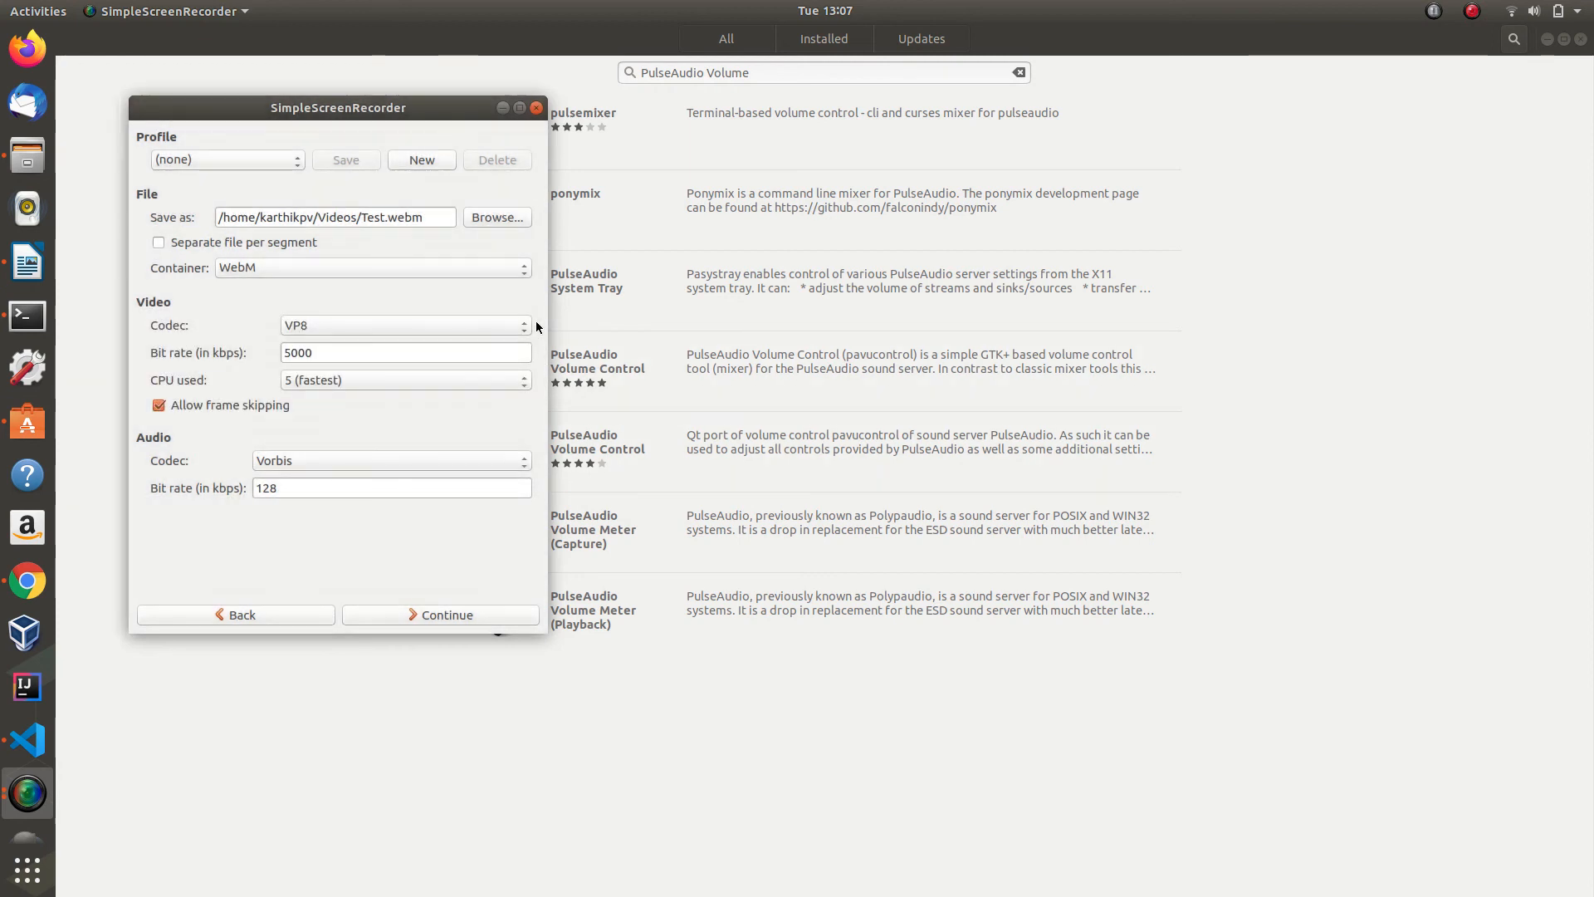
{"action": "left_click", "coordinate": [389, 218]}
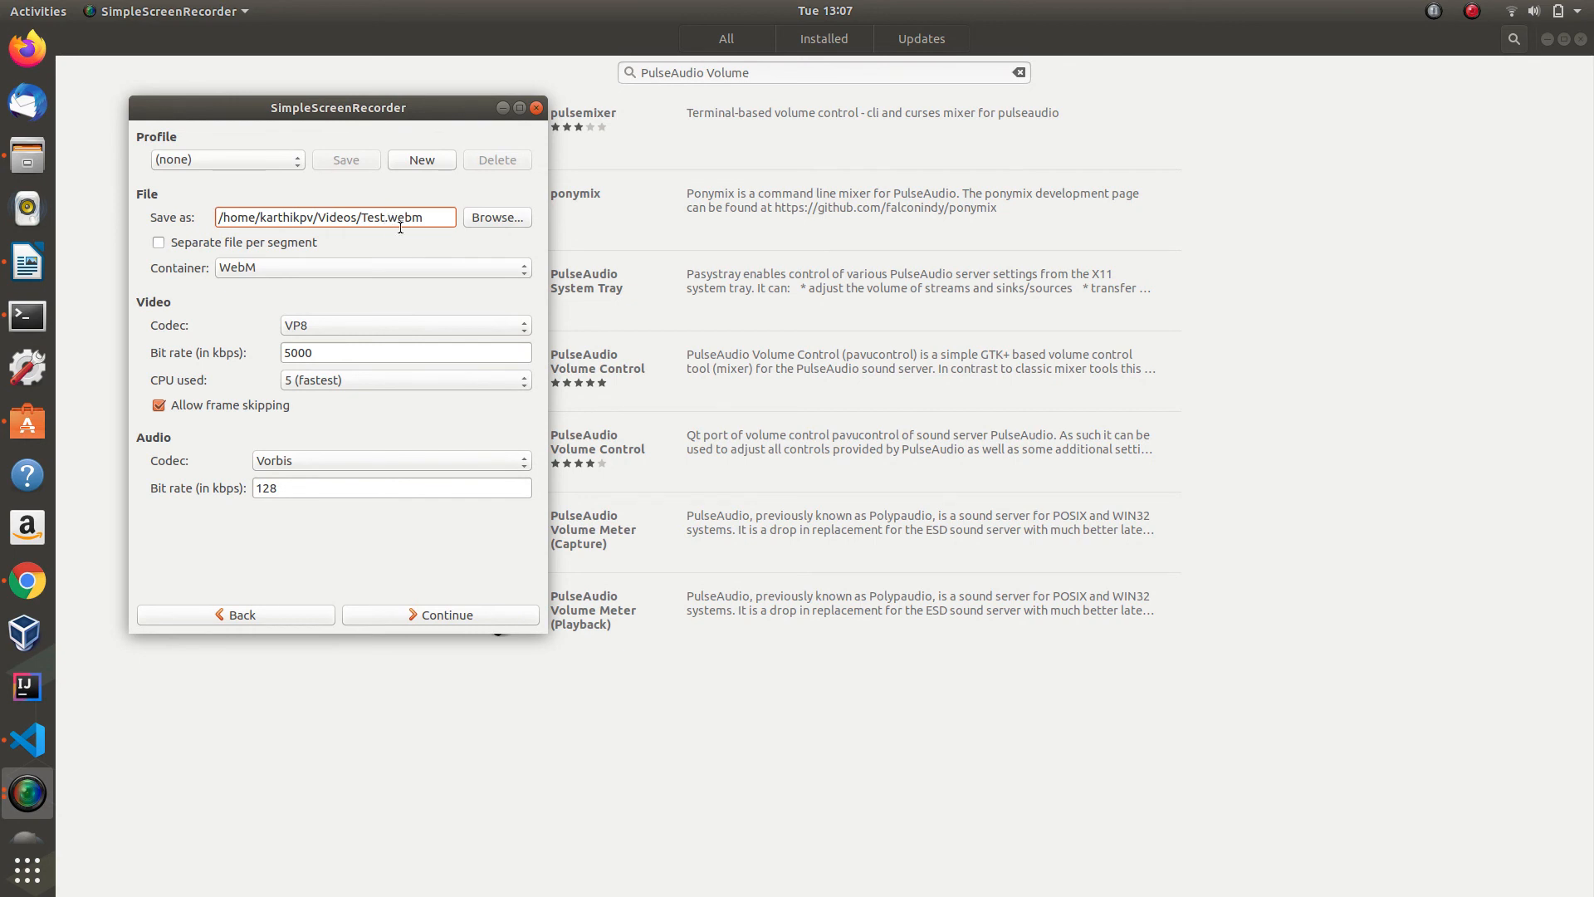
{"action": "type", "text": "1"}
{"action": "left_click", "coordinate": [437, 615]}
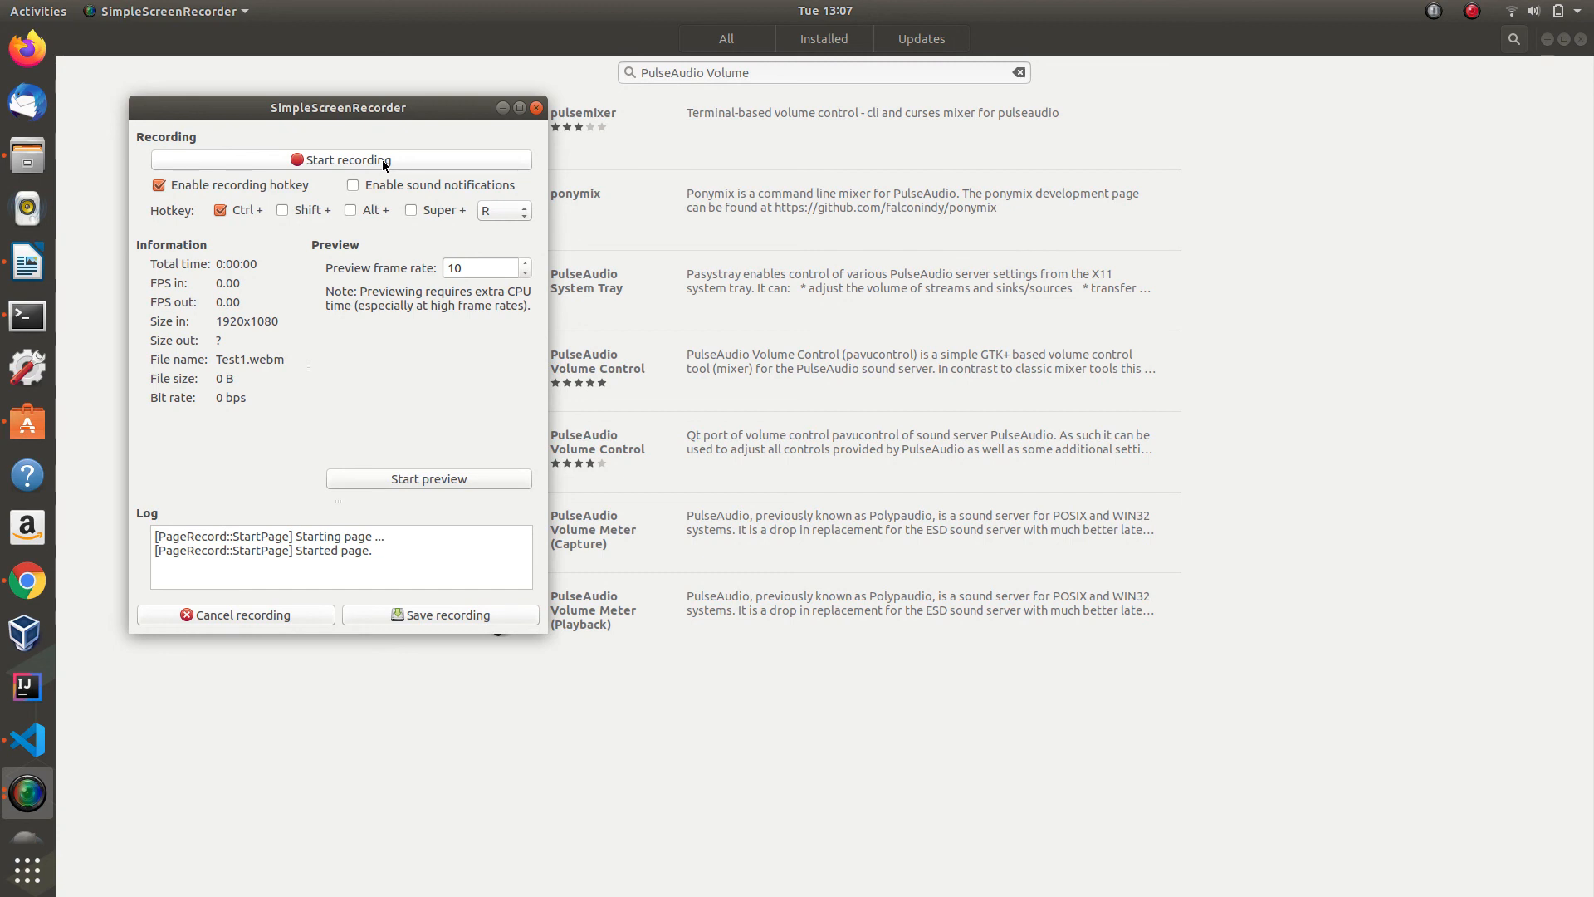
- View the running recording's save option and close the new SimpleScreenRecorder window without starting a recording
{"action": "left_click", "coordinate": [1473, 12]}
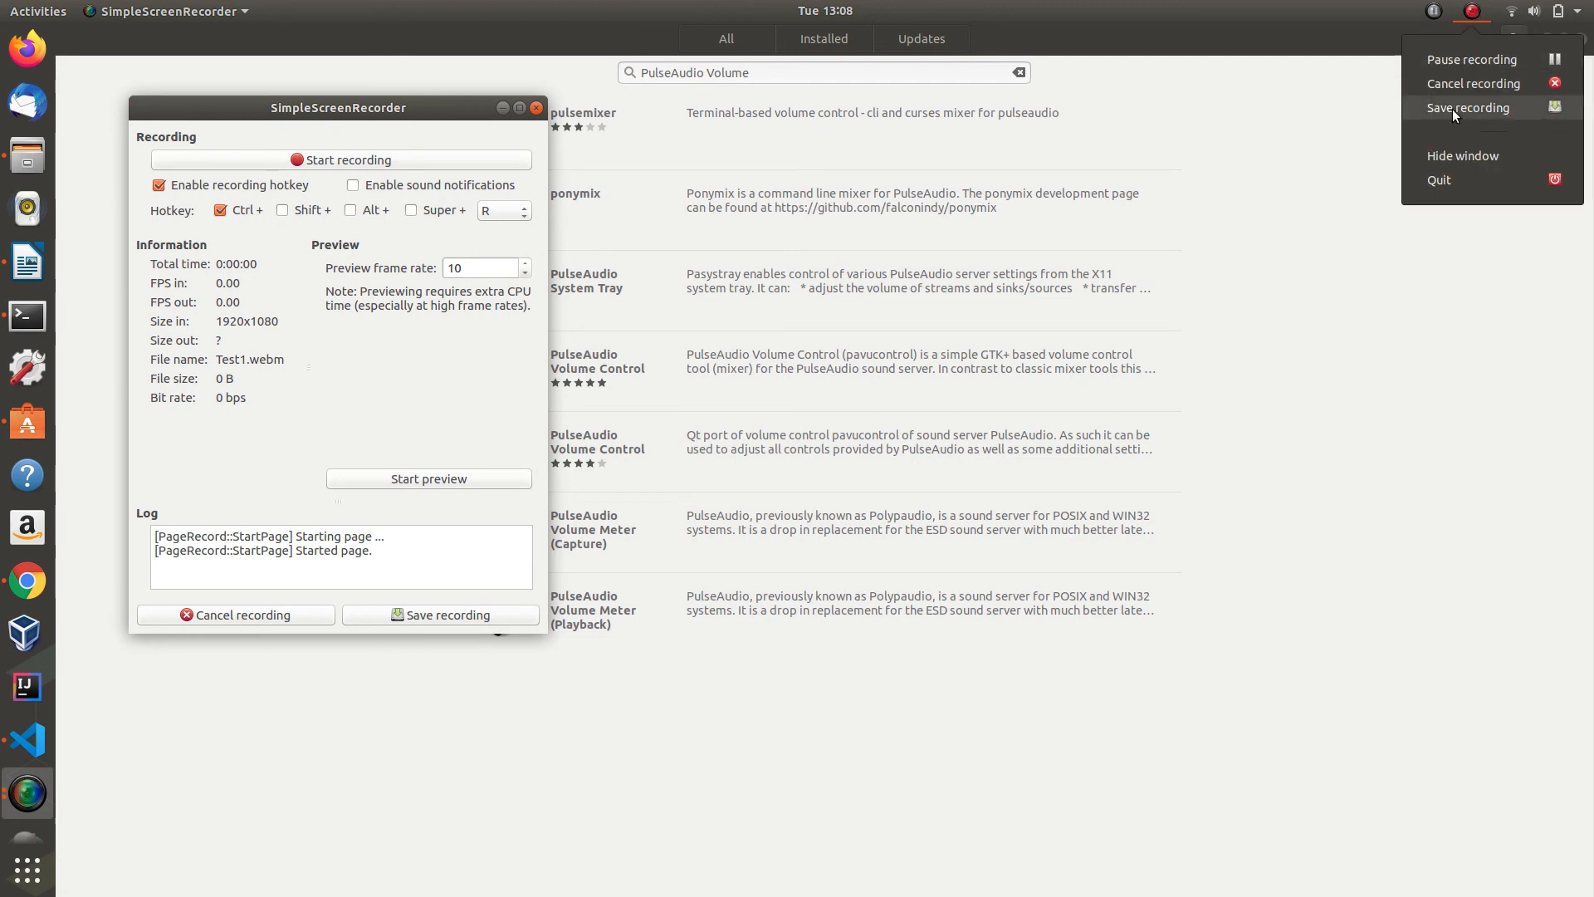
{"action": "left_click", "coordinate": [537, 108]}
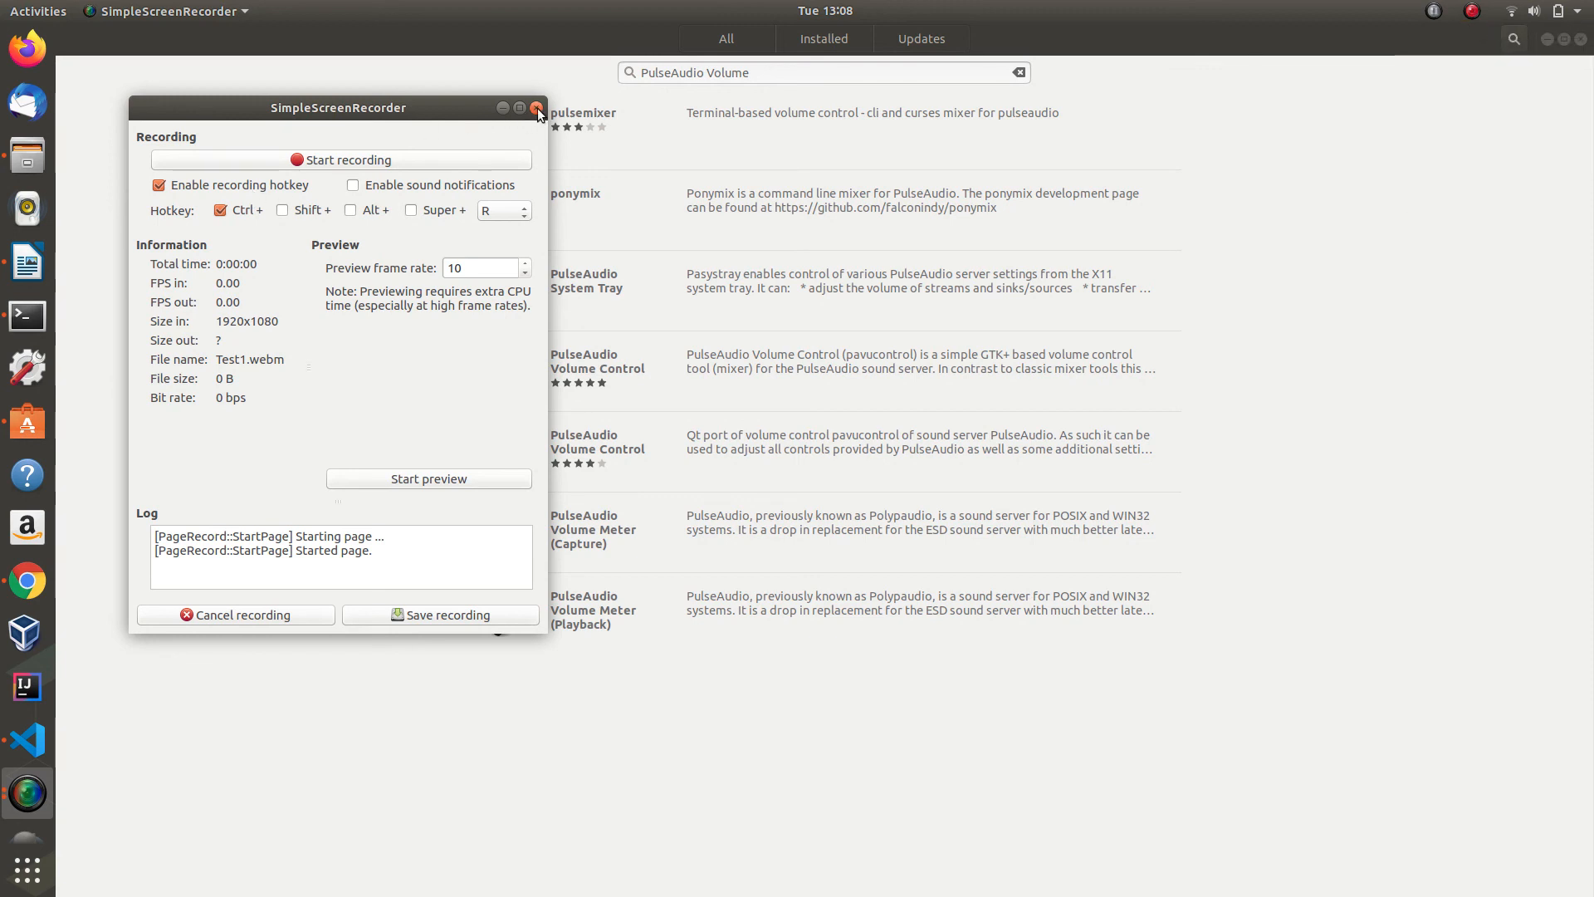
{"action": "left_click", "coordinate": [536, 108]}
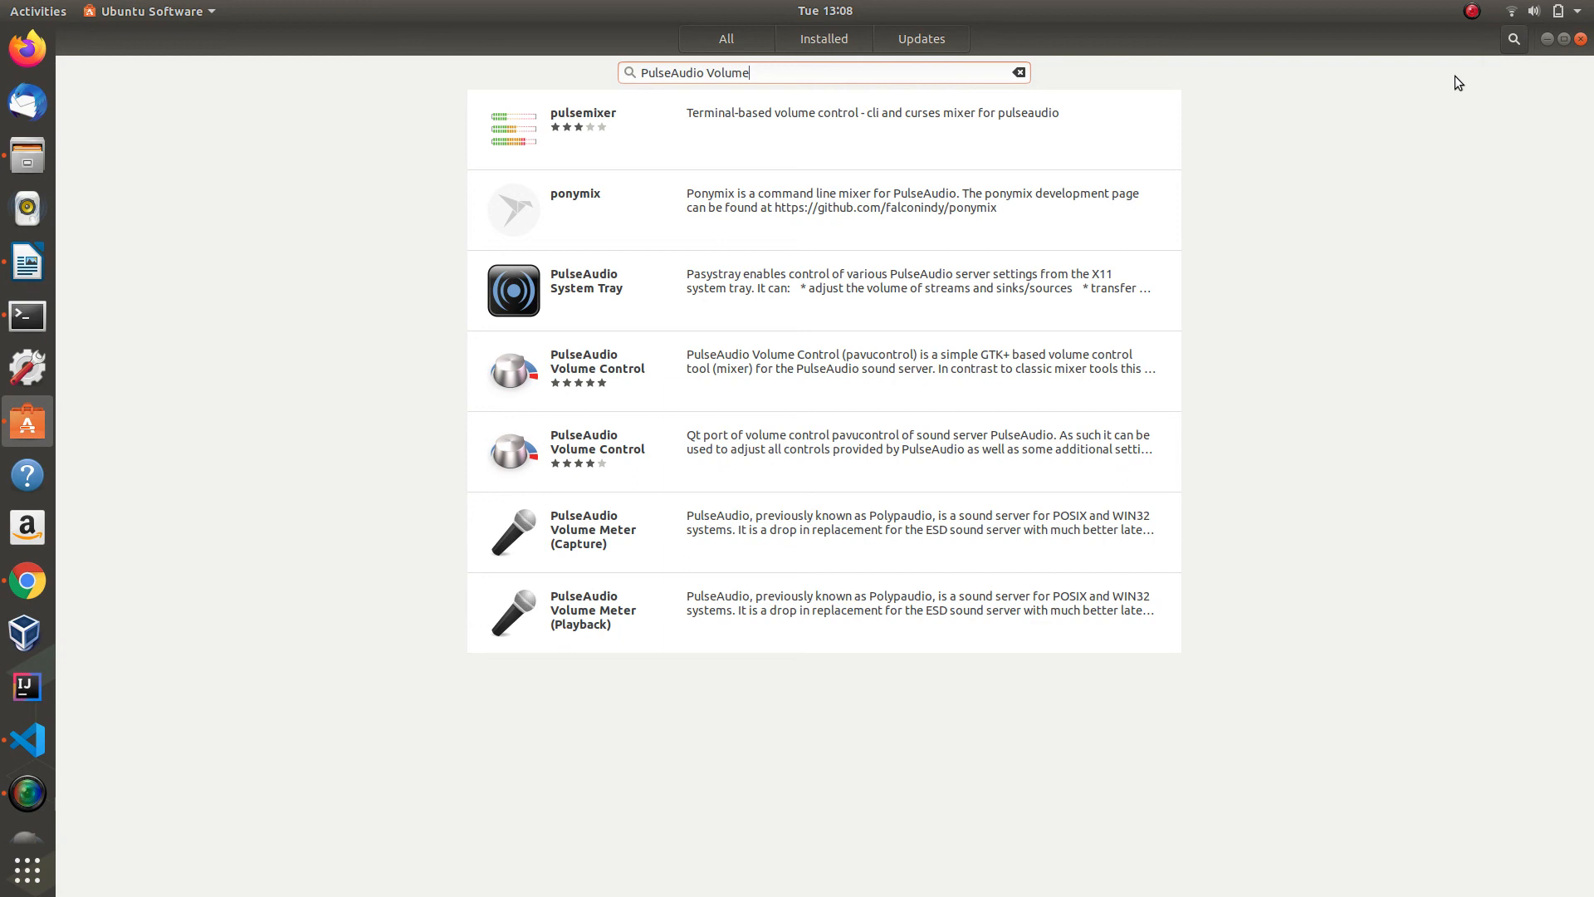
- Open the controls of the screen recording that is still running
{"action": "left_click", "coordinate": [1472, 10]}
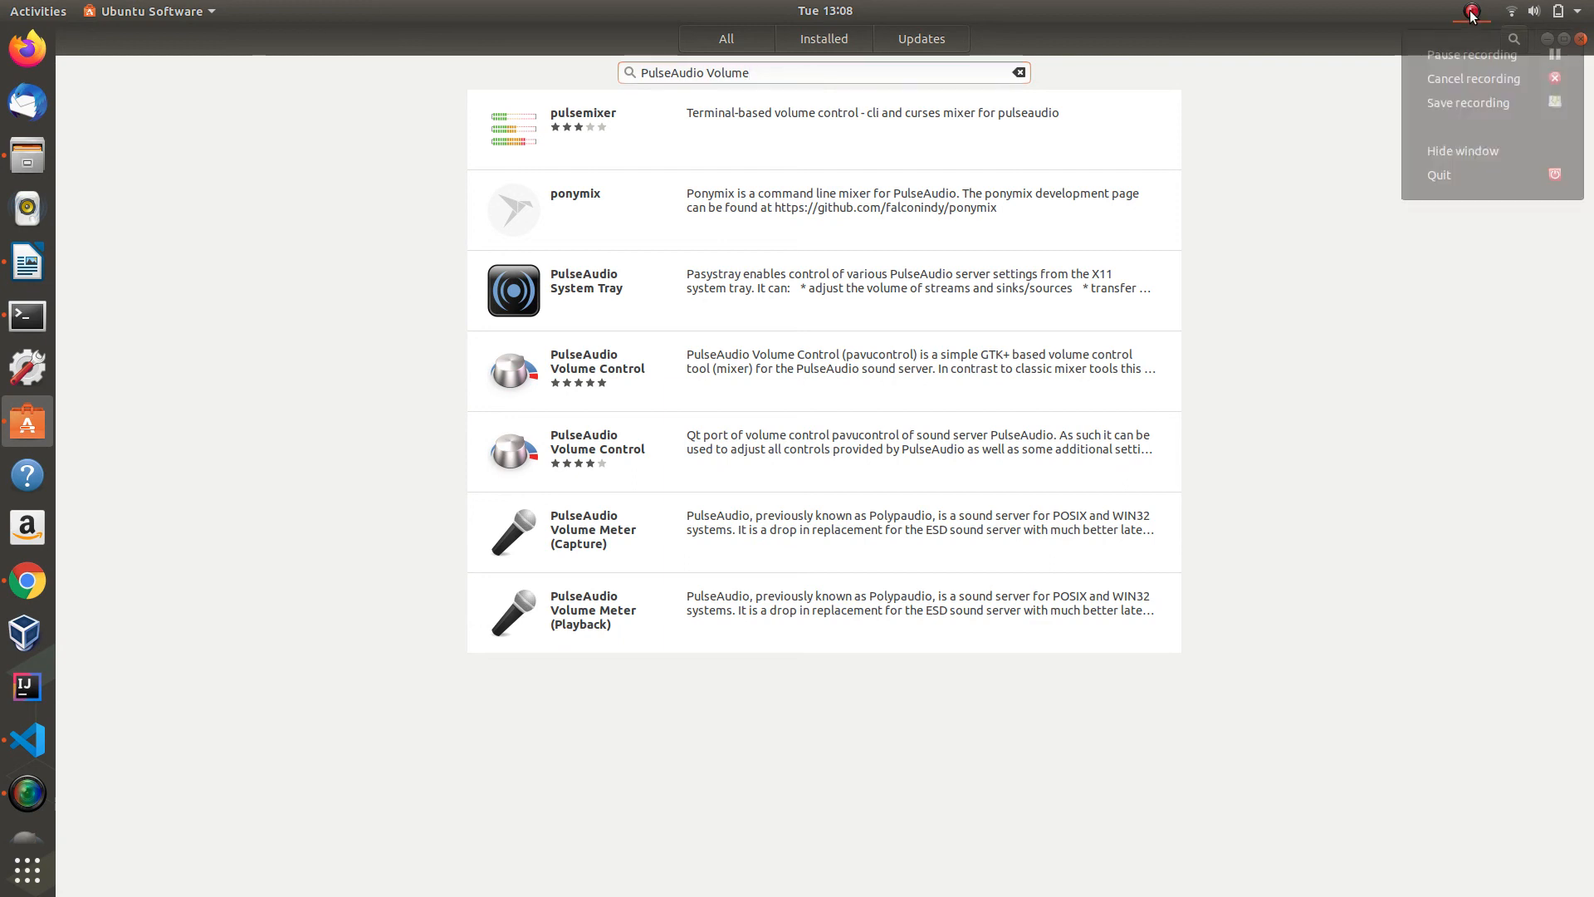